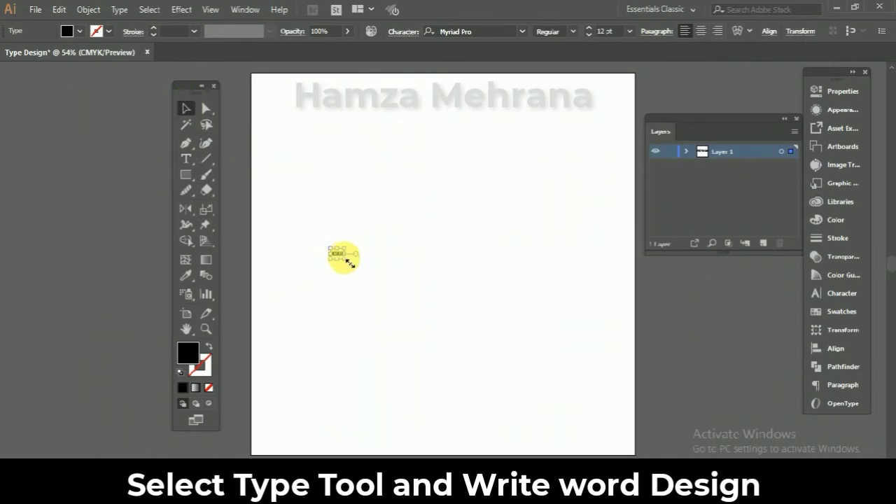
- Enlarge the word DESIGN on the artboard and set its font size to 300 pt
drag(349, 264, 488, 252)
click(608, 32)
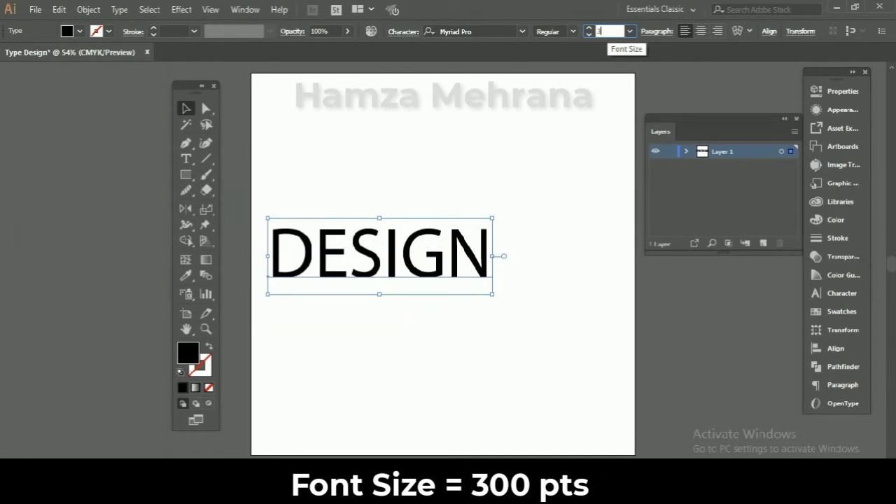
text(300)
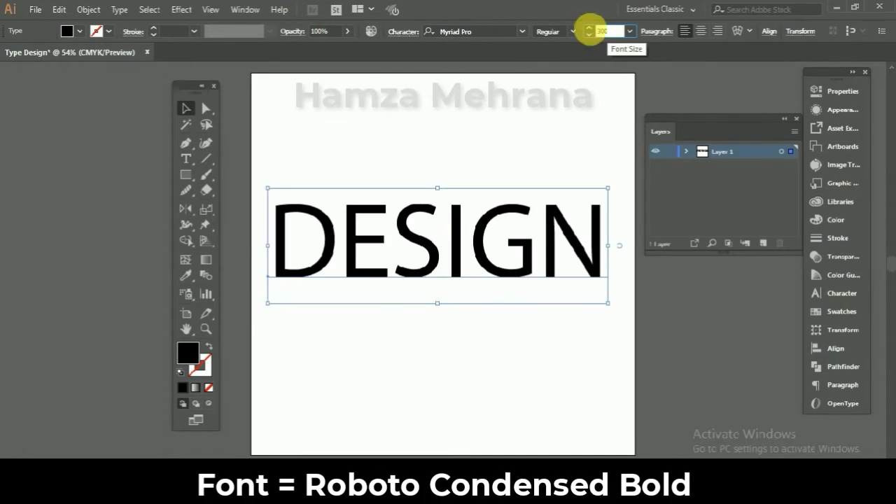
- Set the font of the word DESIGN to Roboto Condensed Bold
click(523, 31)
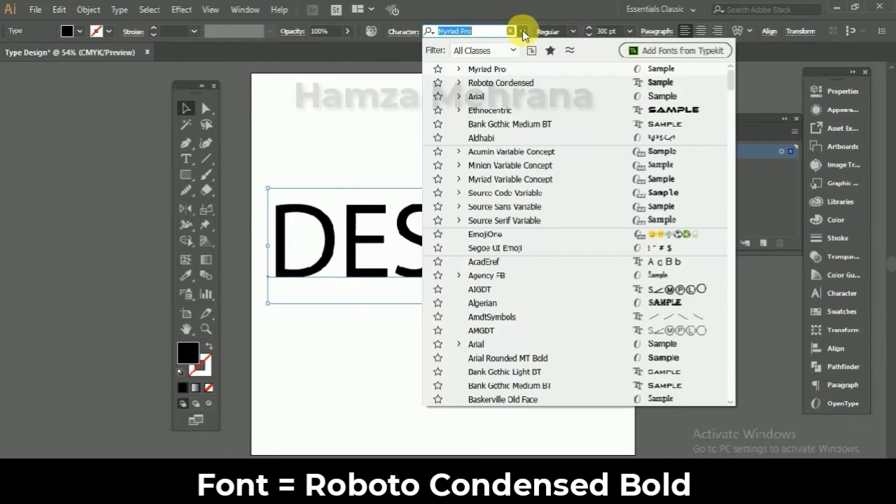
text(robo)
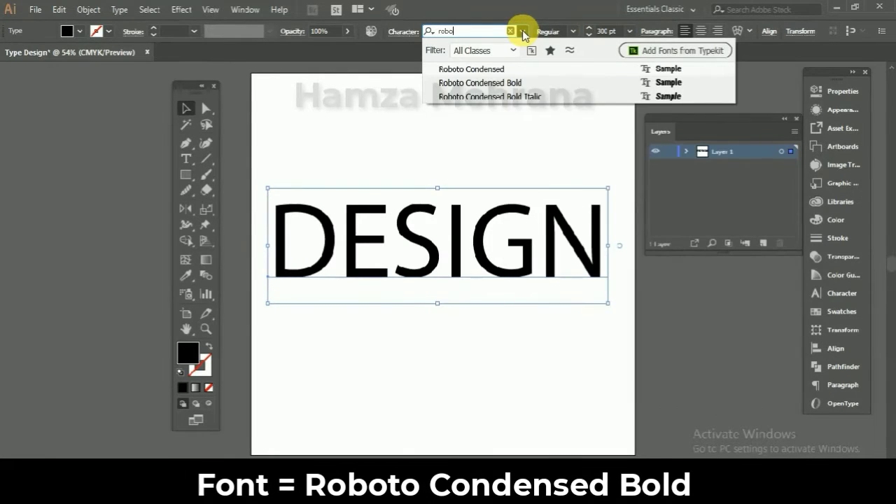
click(510, 84)
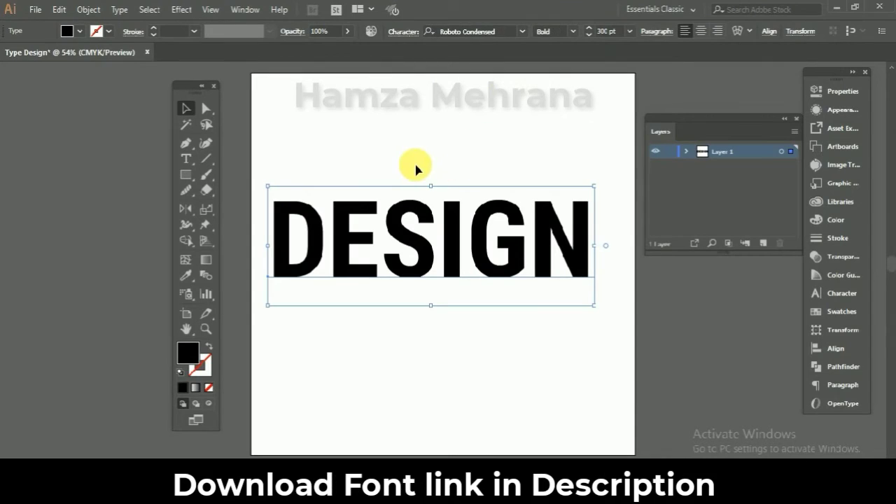
- Convert the DESIGN text to outlines and isolate the resulting letter group
right_click(451, 230)
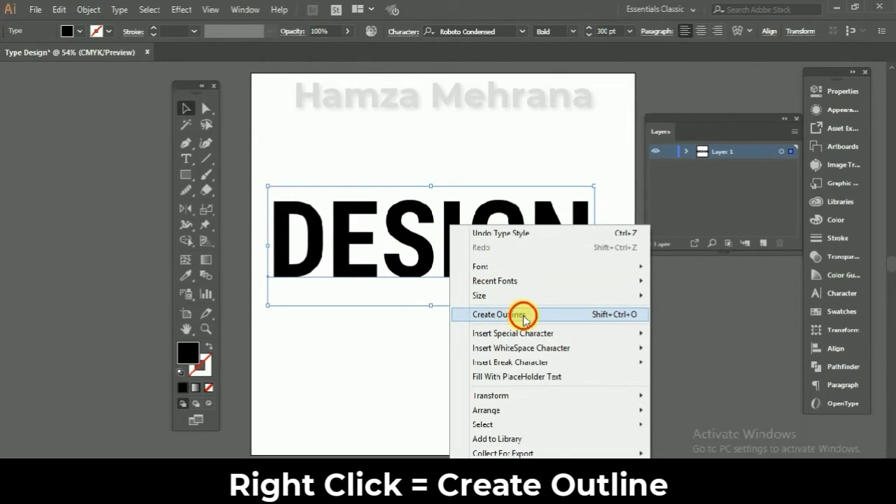
click(523, 316)
right_click(454, 245)
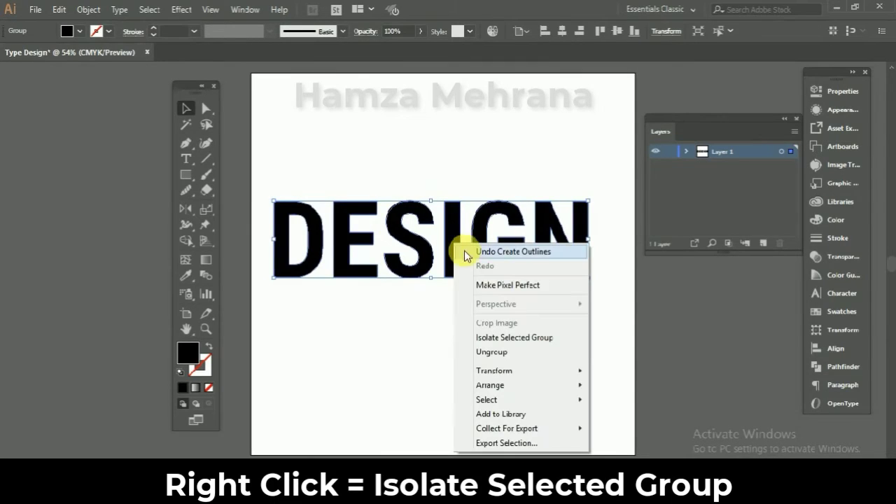
click(527, 338)
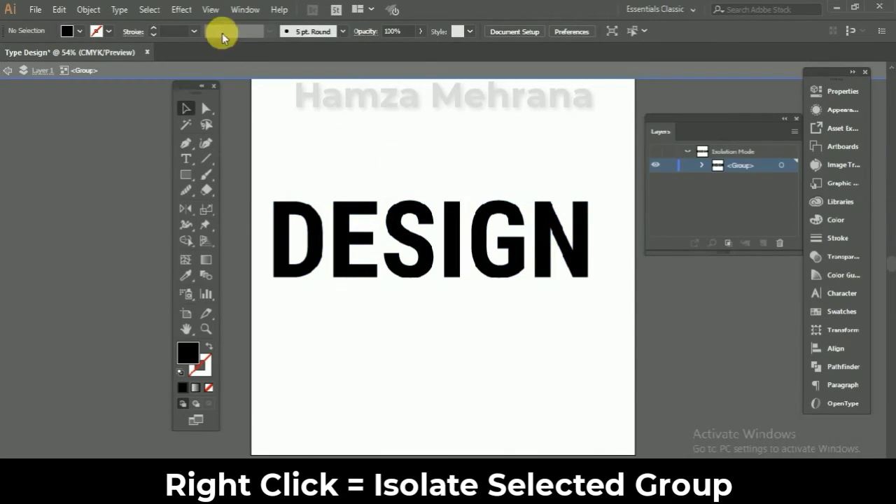
- Display the artwork in Outline view and draw vertical line segments through the letters D, E, G and N, extending beyond their height
click(210, 9)
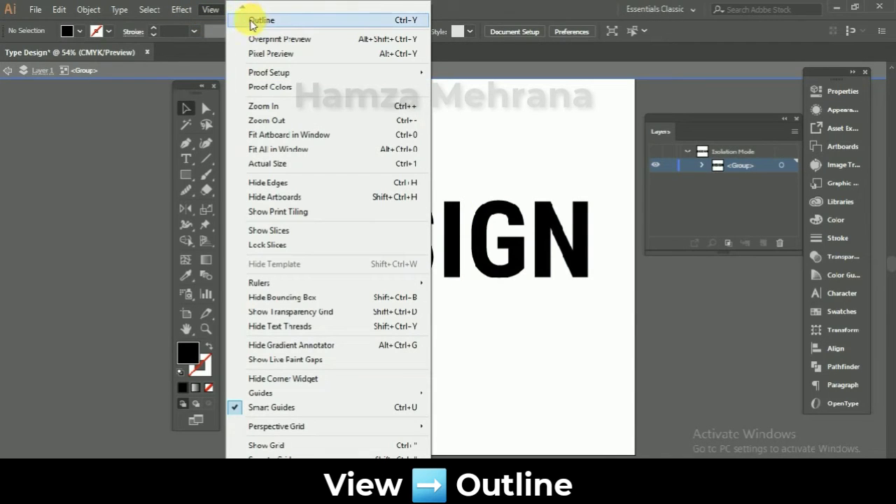
click(280, 23)
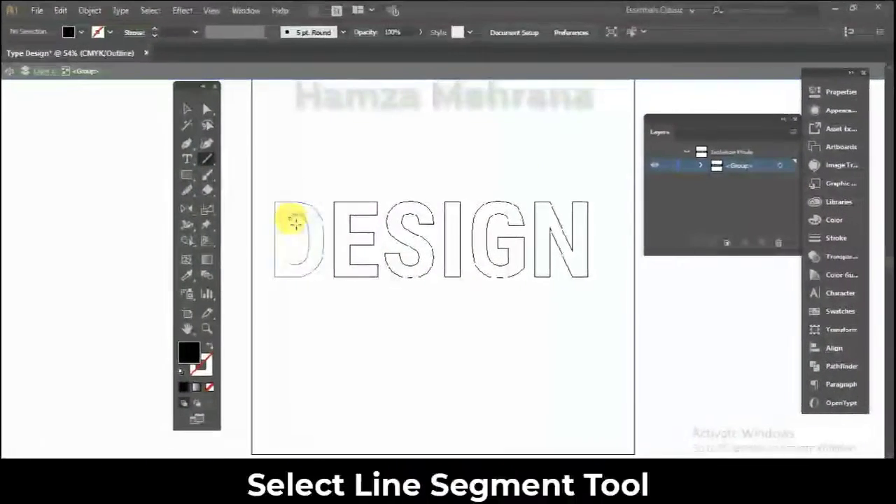
drag(294, 184, 289, 292)
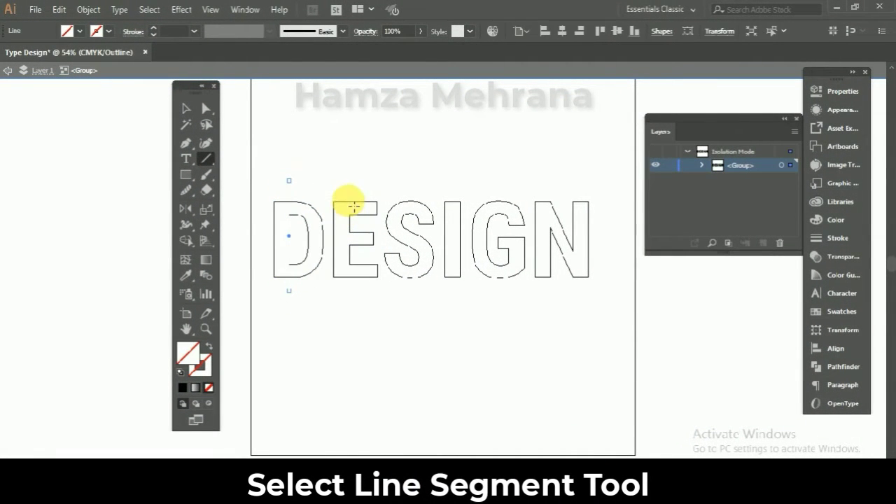
drag(350, 182, 350, 292)
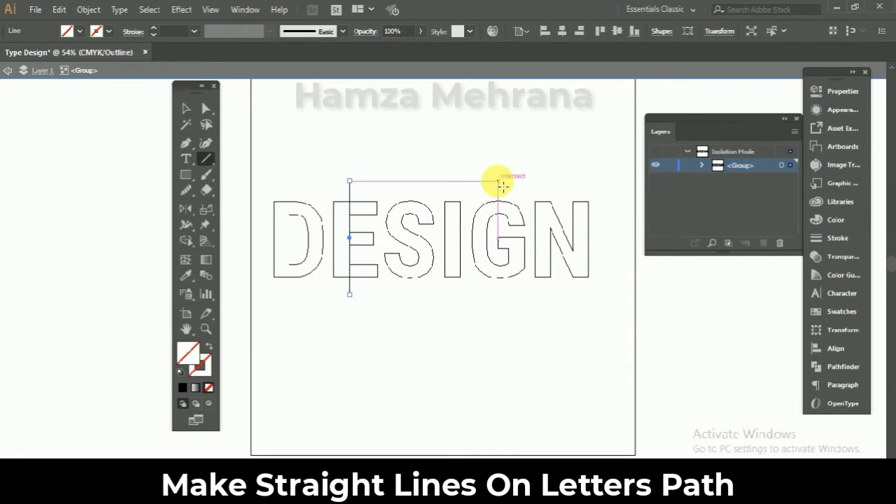
drag(502, 184, 504, 298)
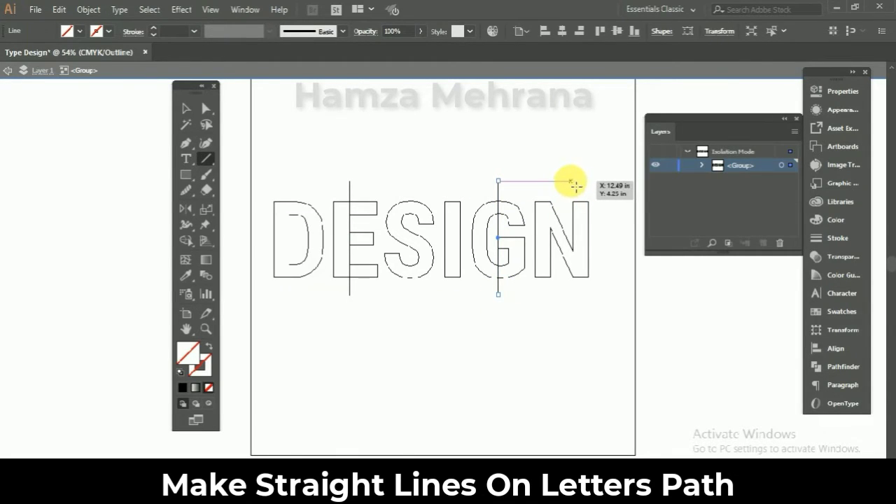
drag(575, 185, 577, 303)
- Align the vertical lines on N and E exactly with the inner edges of the letters' stems
click(39, 458)
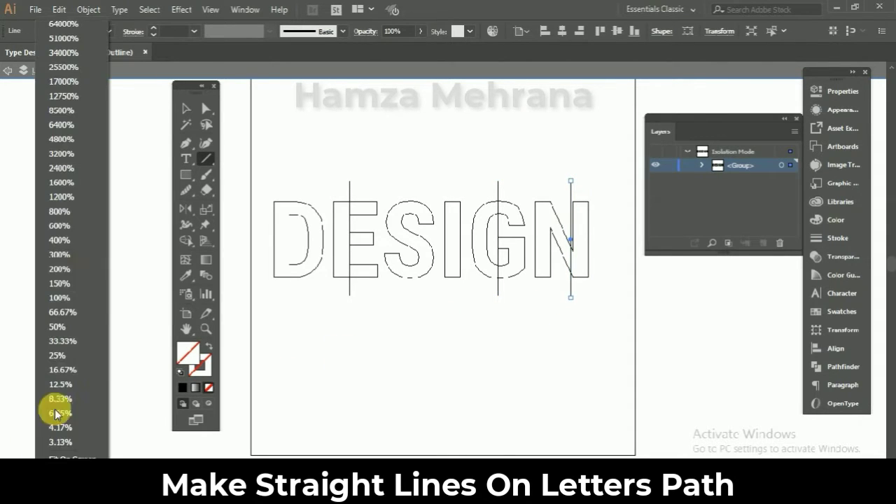
click(60, 226)
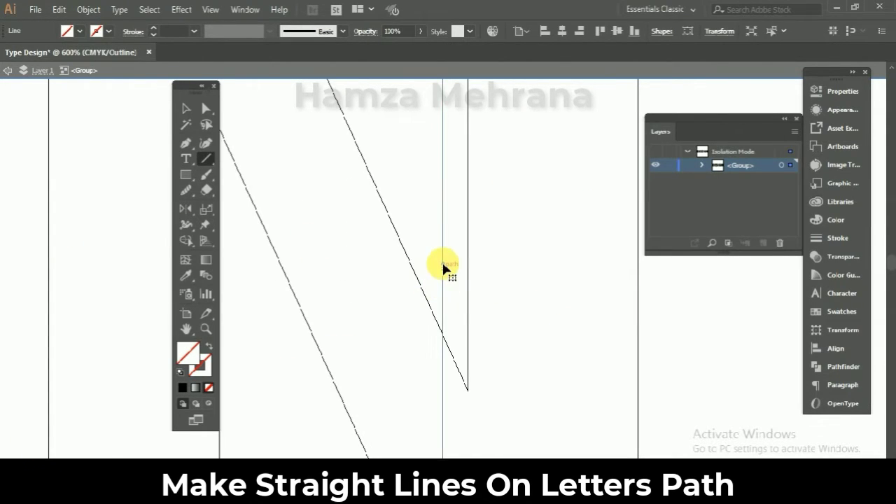
drag(441, 260, 468, 264)
click(289, 468)
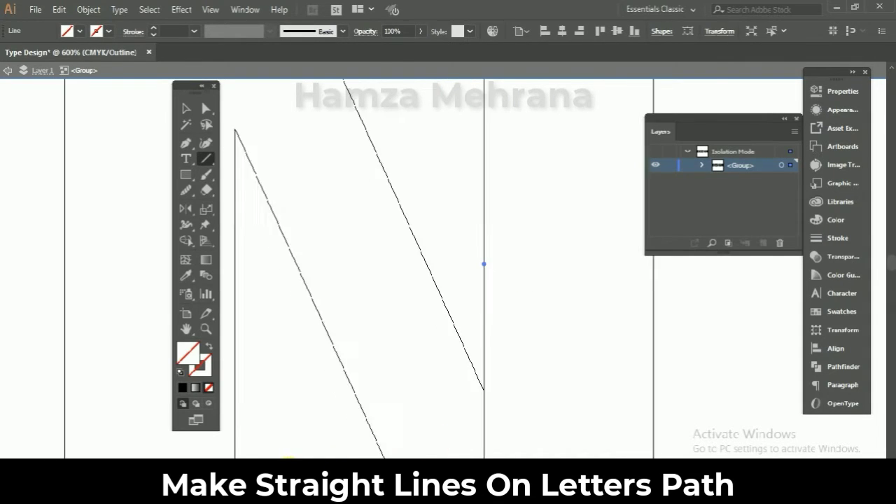
drag(299, 188, 321, 189)
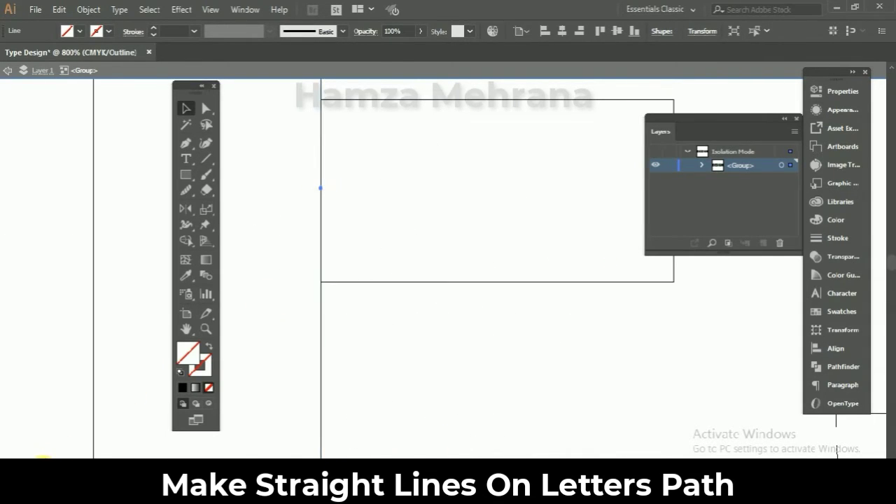
click(43, 470)
click(58, 461)
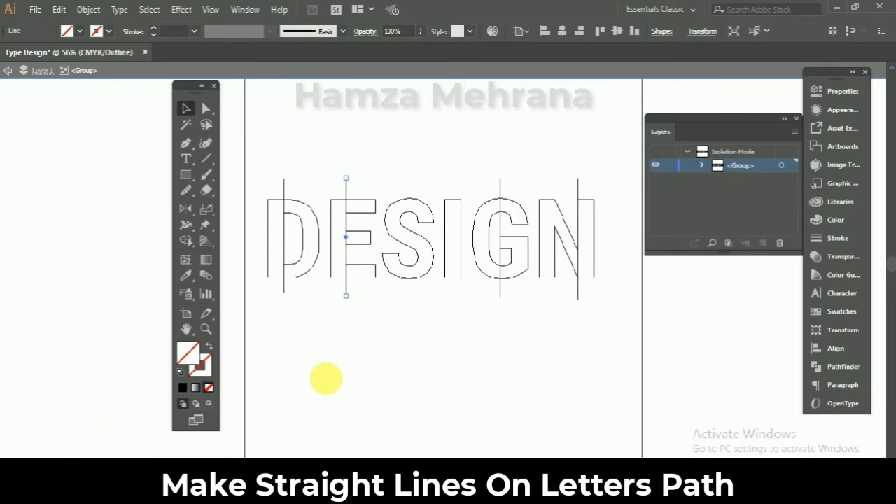
click(325, 378)
- Set a black stroke and draw a 45° diagonal line across the middle of the S with the Pen tool
key(p)
click(108, 32)
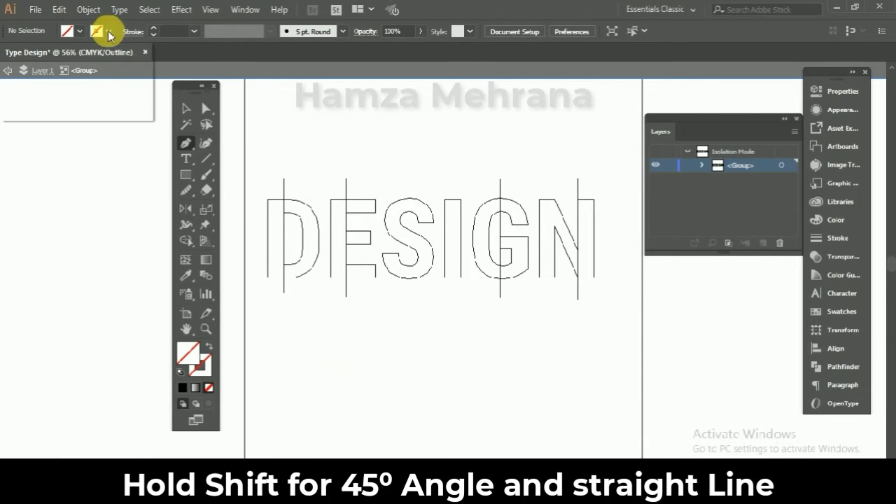
click(35, 54)
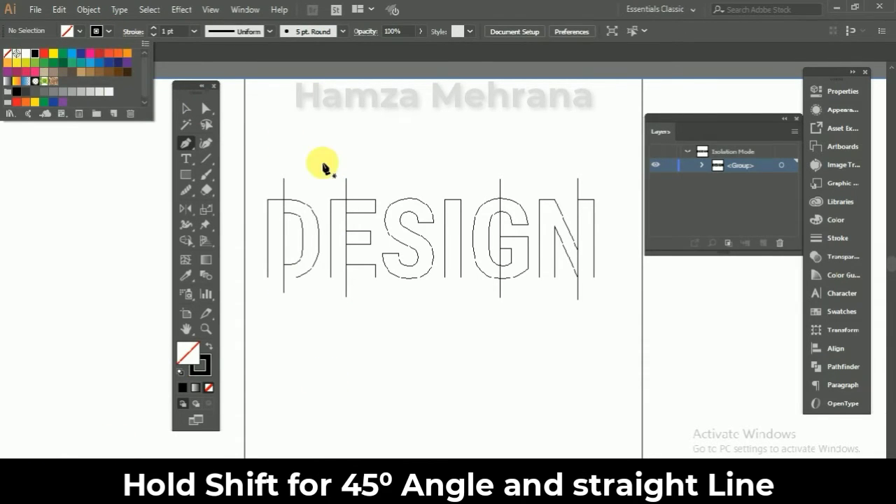
click(420, 225)
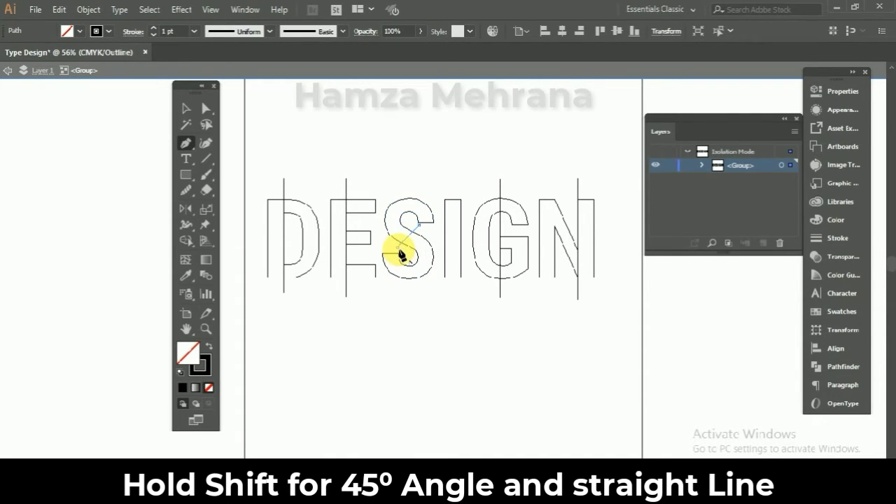
click(397, 249)
key(v)
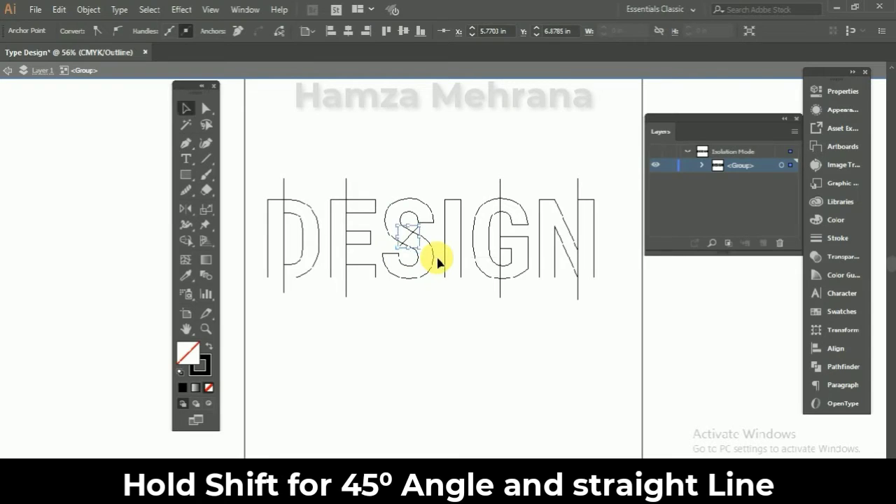
- Draw a 45° diagonal line across the middle of the letter I with the Pen tool
key(p)
ctrl+click(467, 232)
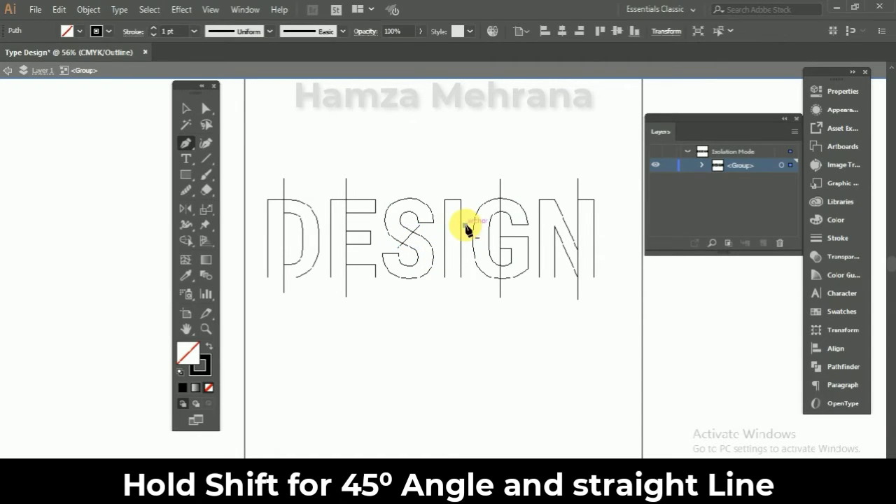
click(466, 225)
click(441, 250)
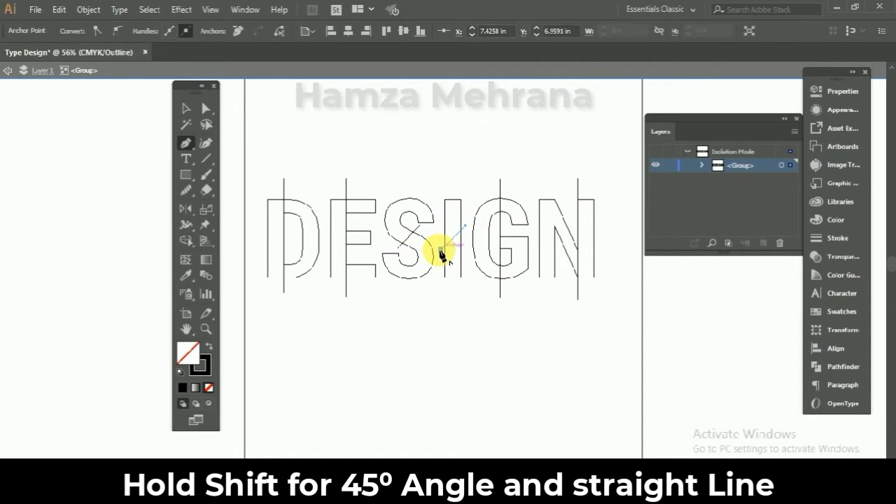
key(v)
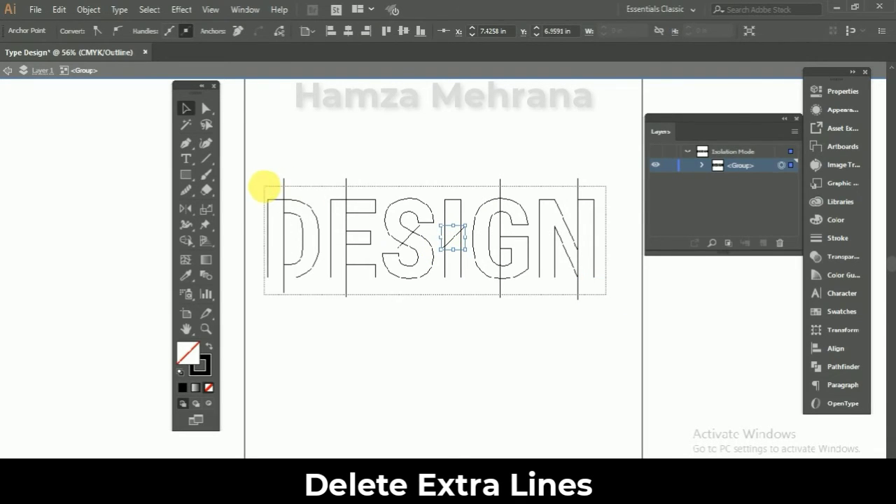
- Select all letters and lines and split the letters along the drawn lines with the Shape Builder tool
key(ctrl+a)
click(187, 241)
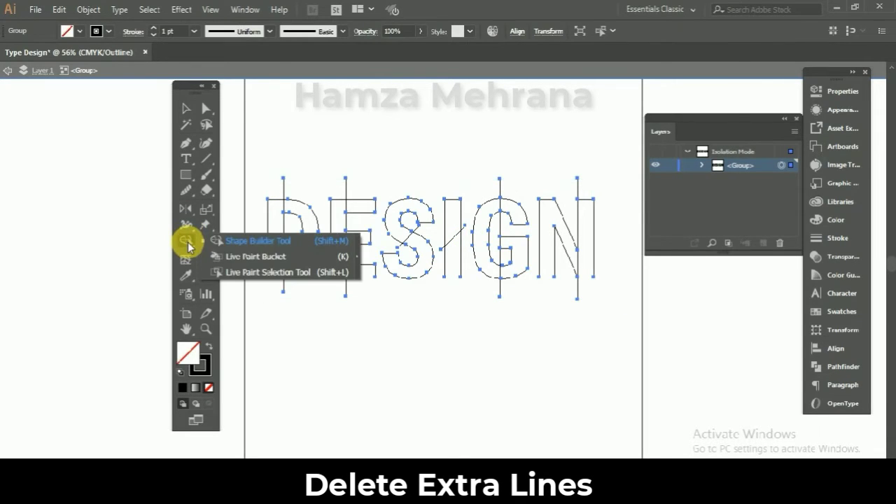
click(256, 240)
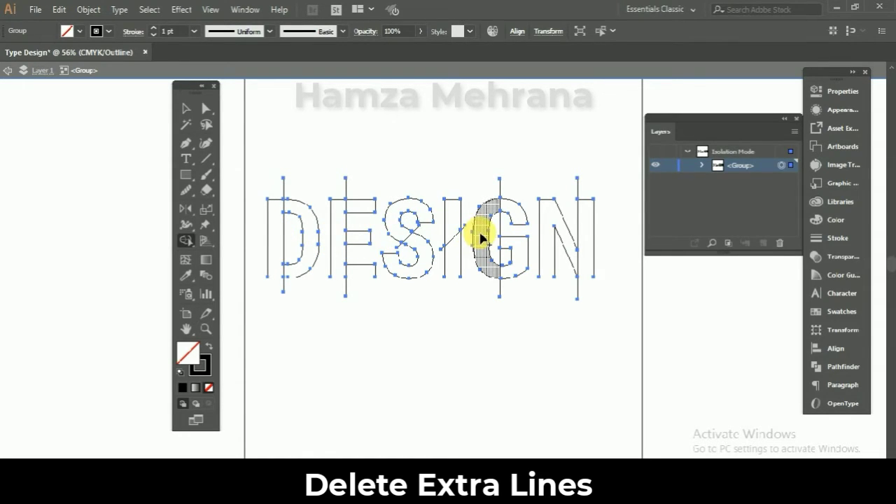
key(v)
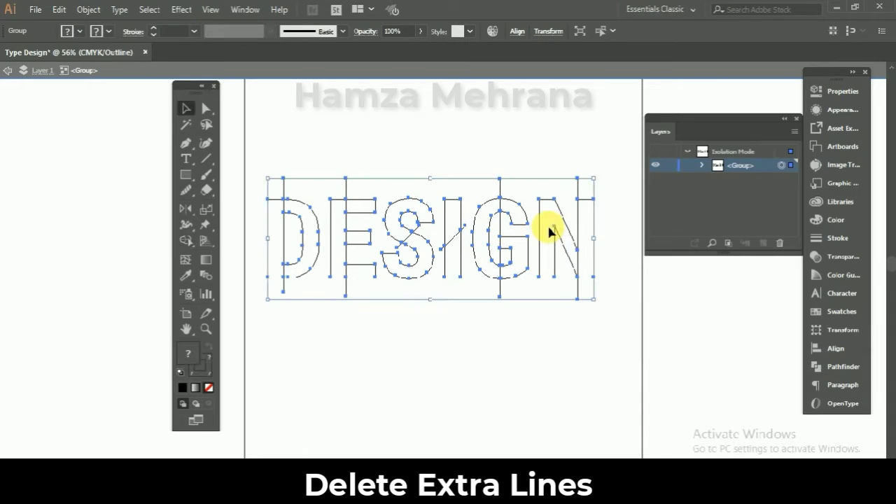
- Delete the excess ends of the vertical lines above and below the letters
click(607, 182)
drag(606, 190, 274, 180)
key(Delete)
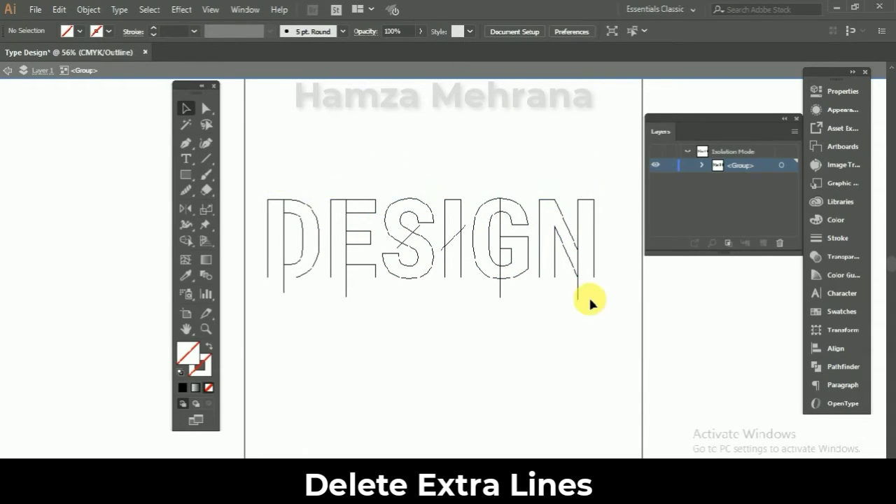
drag(593, 292, 262, 287)
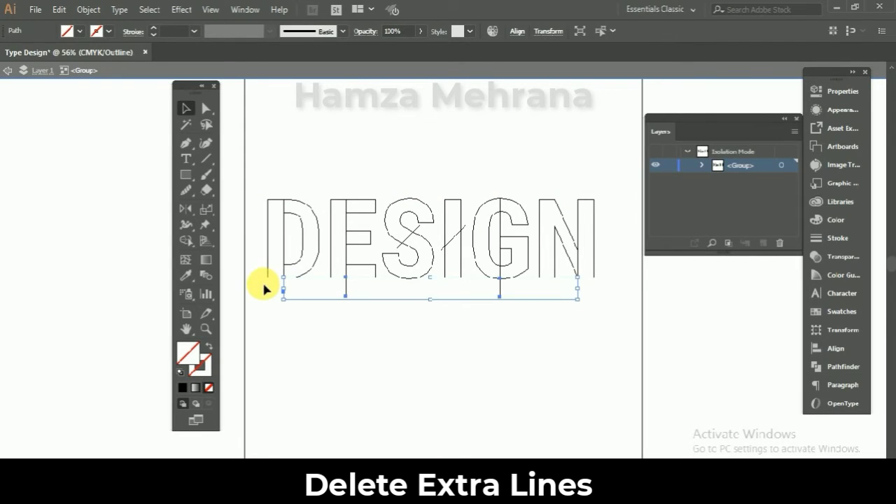
key(Delete)
- Delete the leftover diagonal line ends around S and I and the extra vertical line inside the G
click(400, 250)
key(Delete)
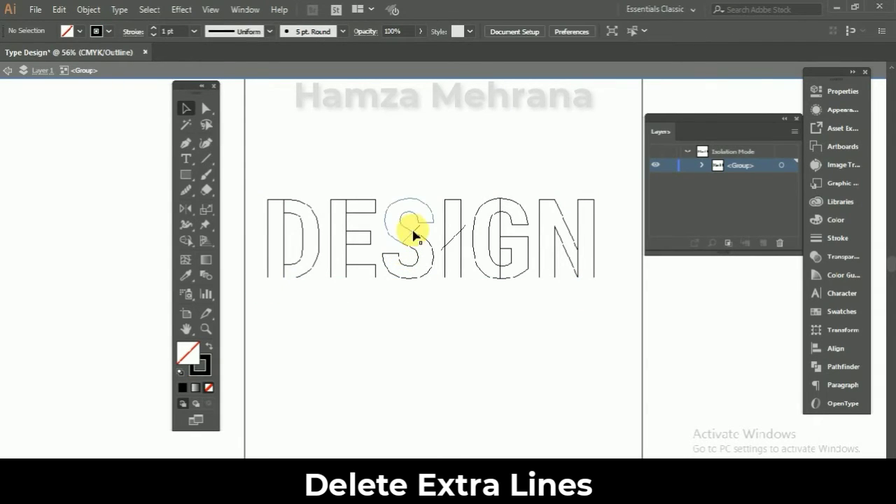
click(417, 228)
key(Delete)
click(442, 251)
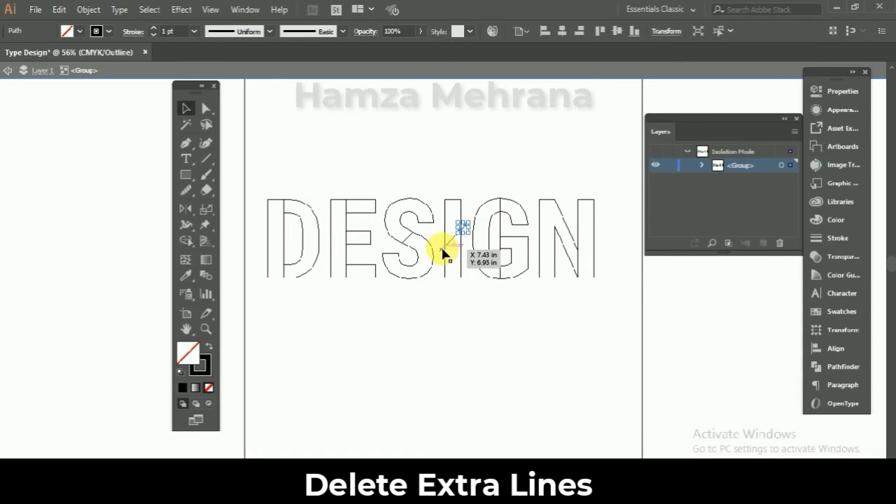
key(Delete)
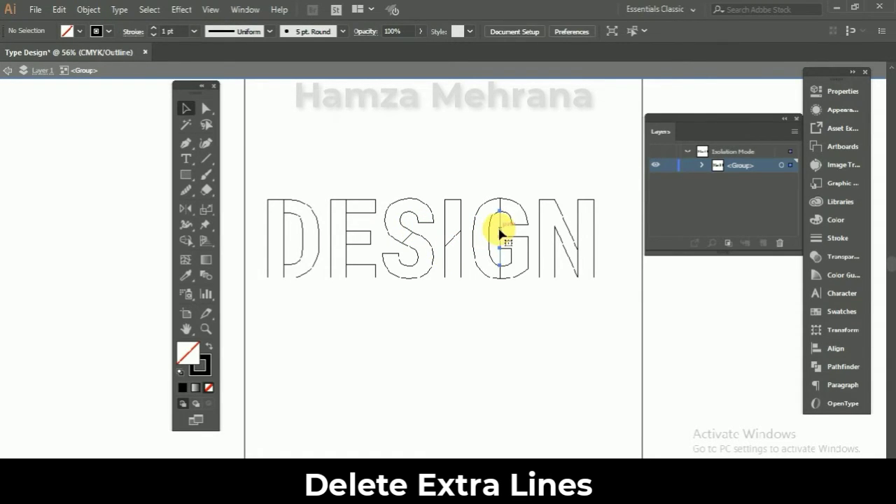
click(500, 233)
key(Delete)
- Exit isolation mode and return the artwork to Preview view
key(Escape)
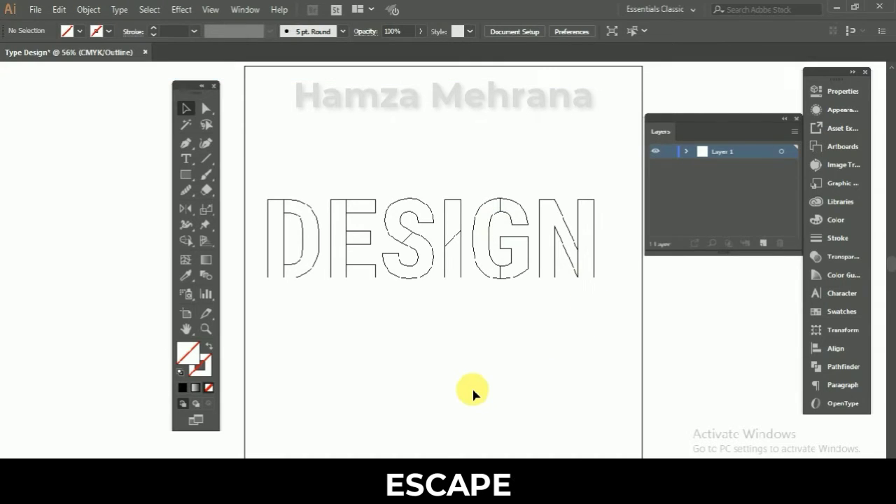
key(ctrl+y)
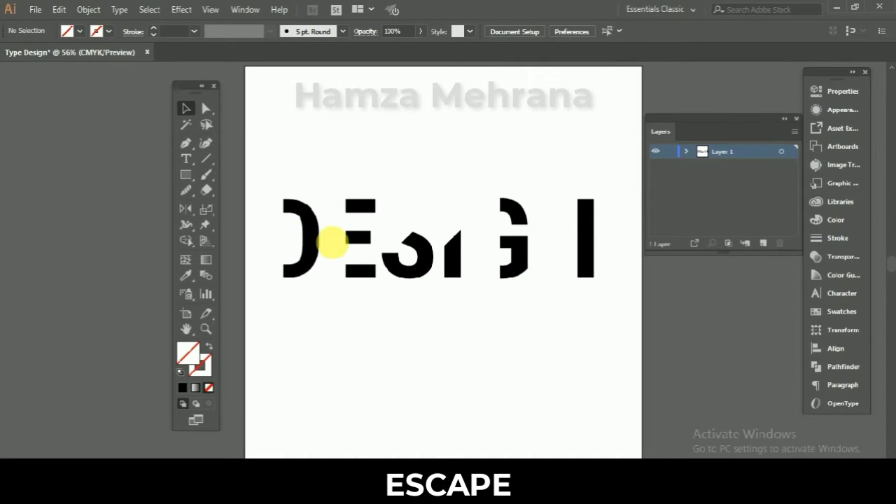
- Ungroup the divided DESIGN lettering into separate parts and deselect it
click(334, 242)
key(ctrl+shift+g)
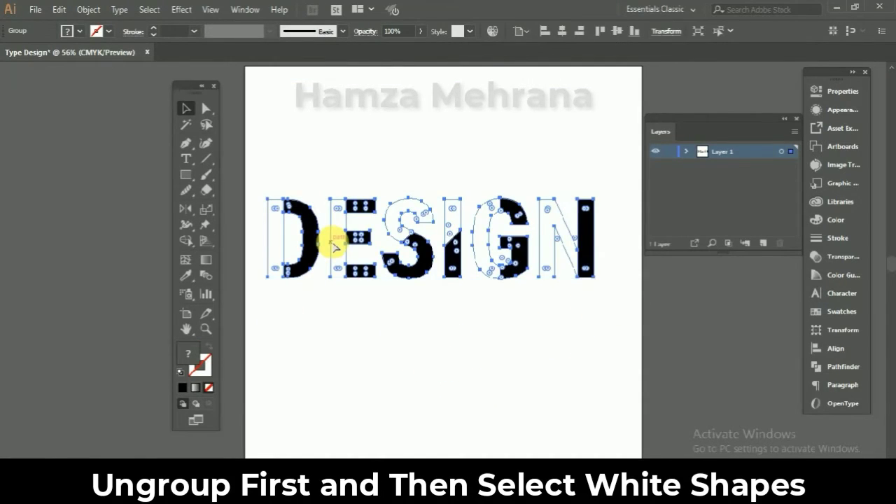
click(342, 299)
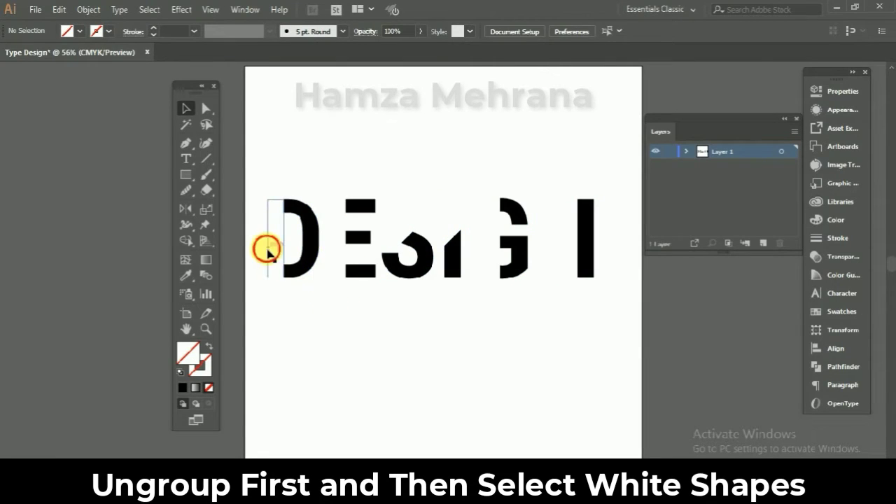
- Select the unfilled parts of all six letters and group them
click(267, 249)
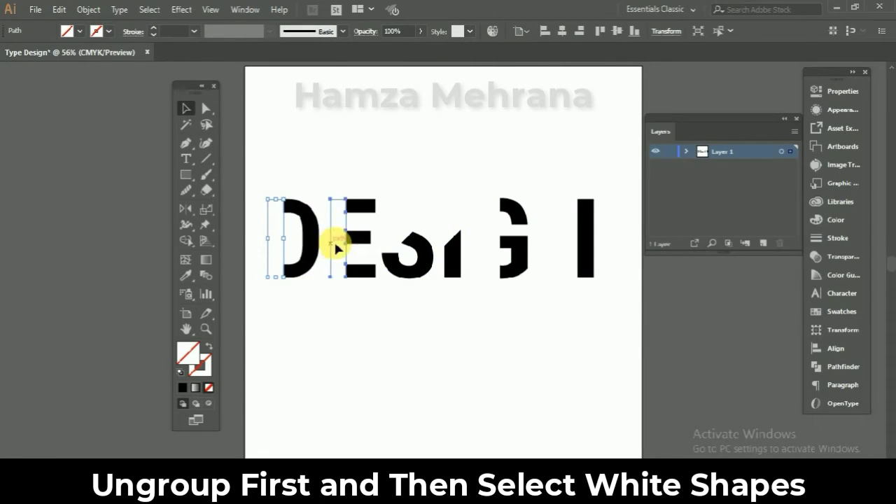
shift+click(404, 231)
shift+click(453, 238)
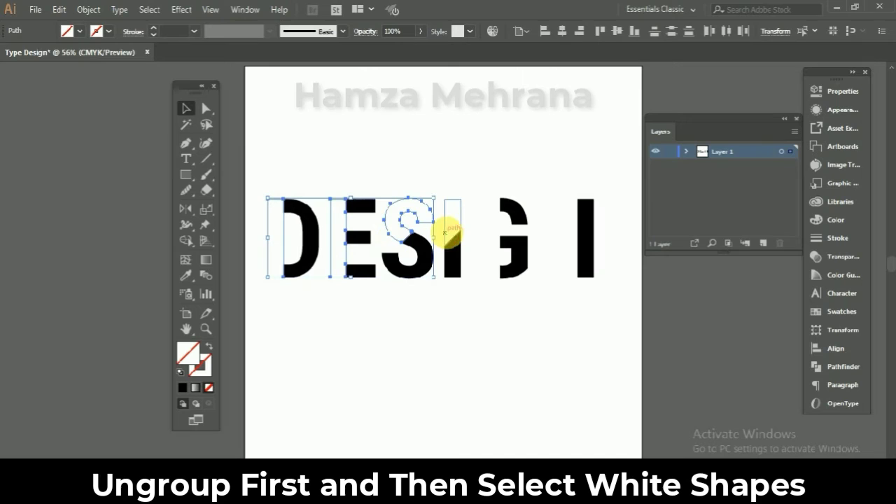
shift+click(488, 236)
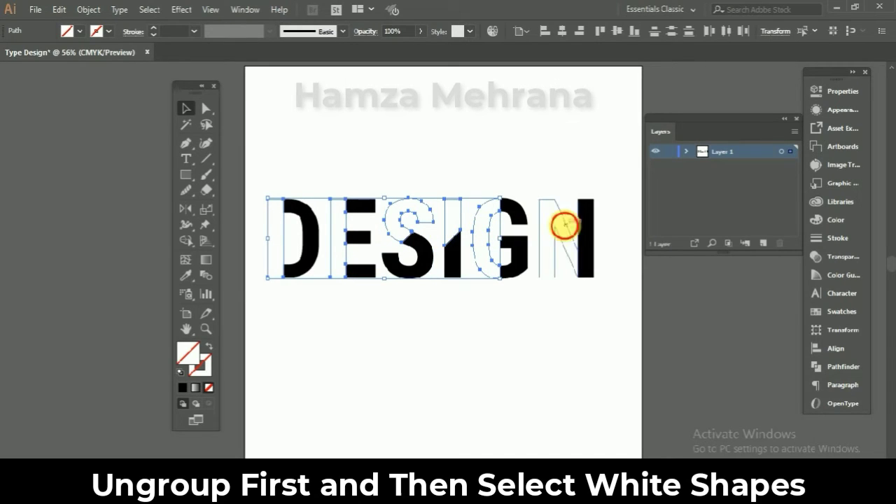
shift+click(565, 225)
key(ctrl+g)
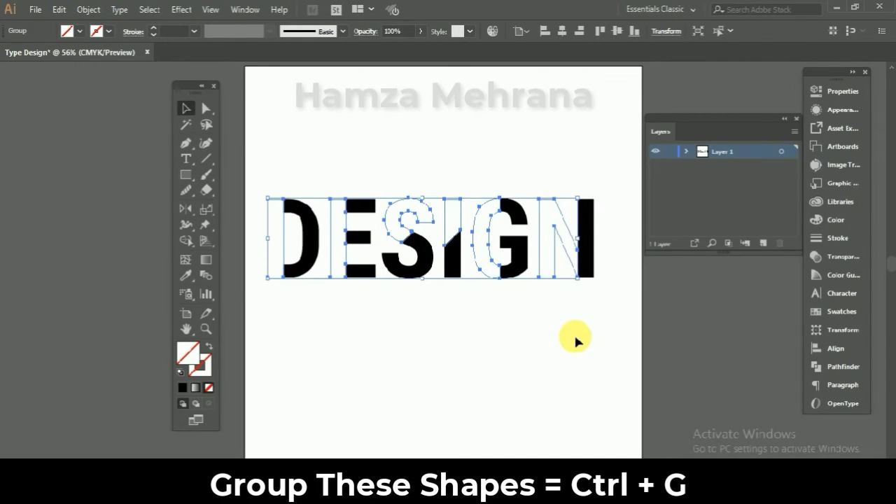
click(574, 341)
- Fill the group of unfilled letter parts with solid black
click(268, 243)
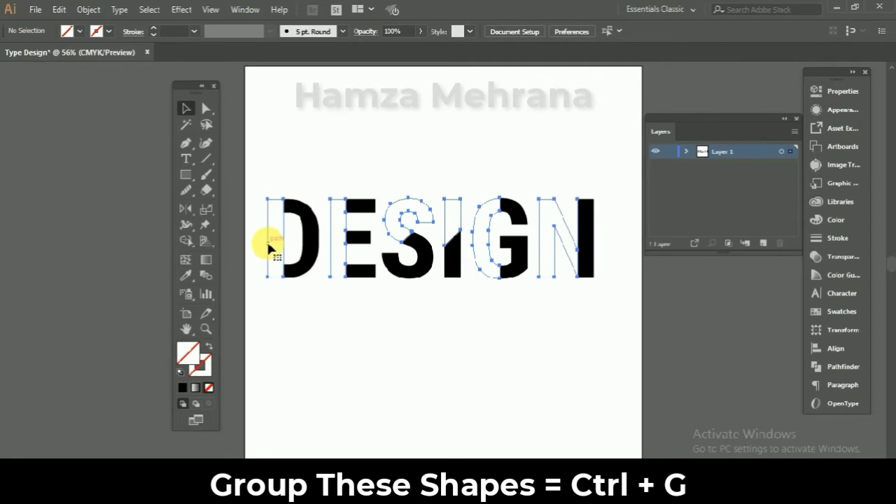
click(182, 387)
click(322, 346)
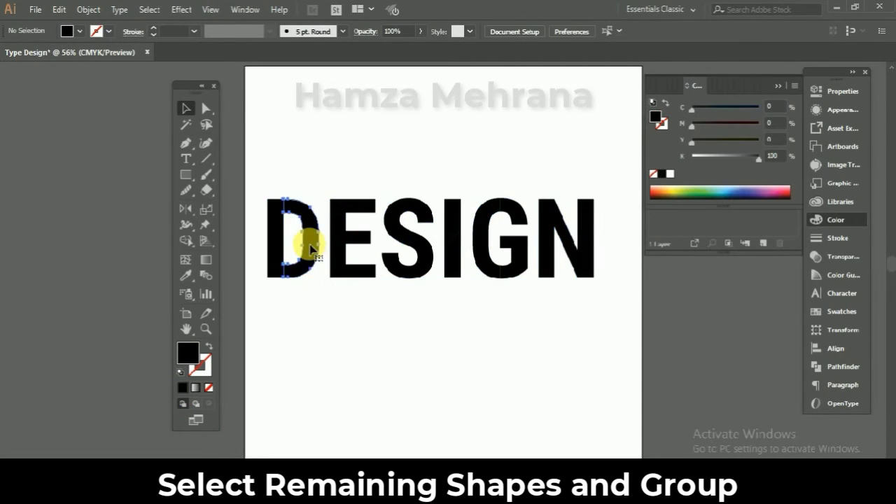
- Select the remaining ungrouped black parts of D, E, S, I, G and N and group them
click(312, 248)
shift+click(356, 242)
shift+click(423, 250)
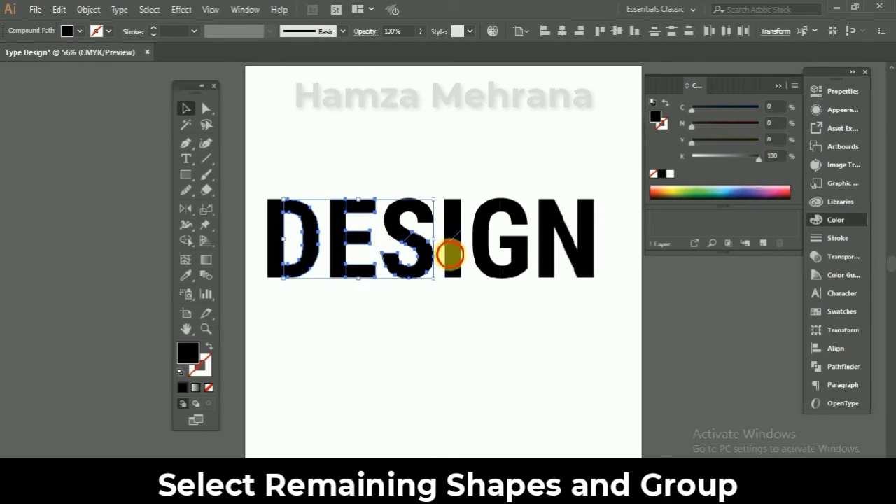
shift+click(449, 255)
shift+click(522, 262)
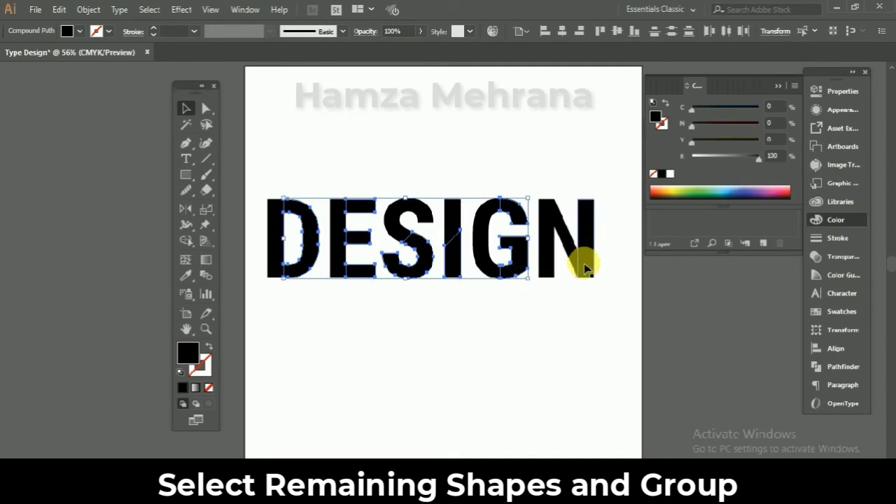
key(ctrl+g)
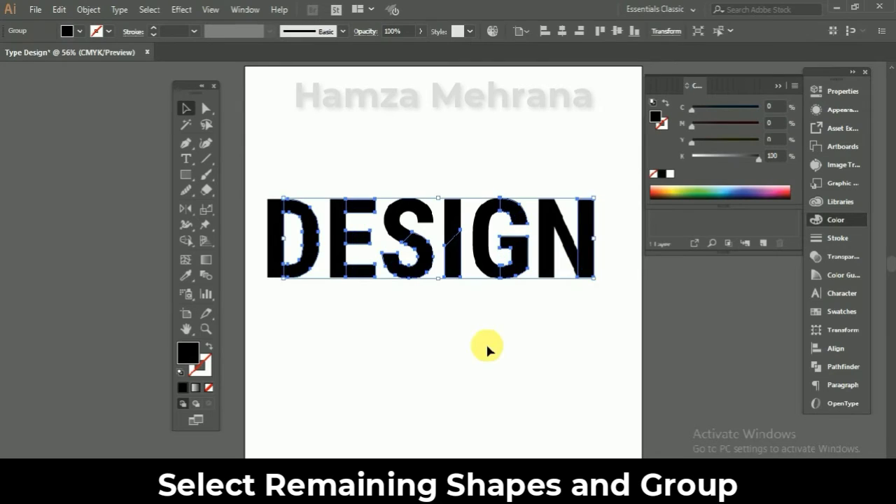
click(476, 339)
- Replace the first group's black fill with the 10 lpi 60% pattern from the Basic Graphics_Lines swatch library
click(280, 259)
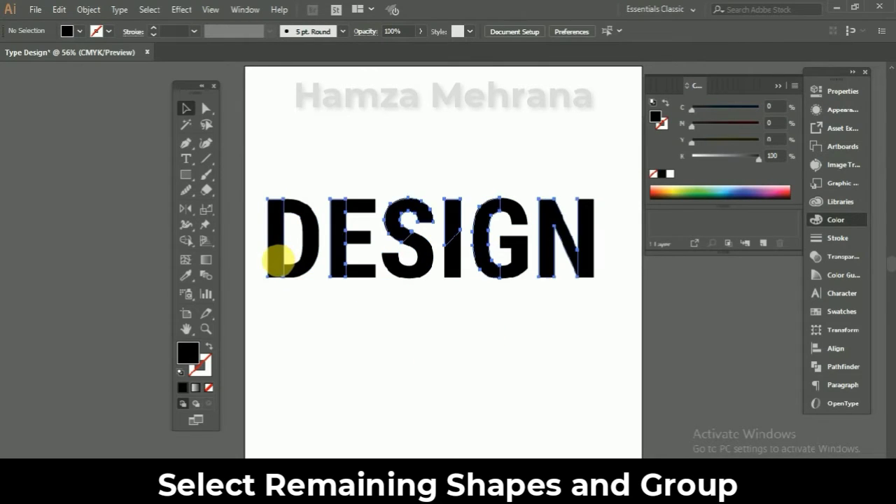
click(208, 387)
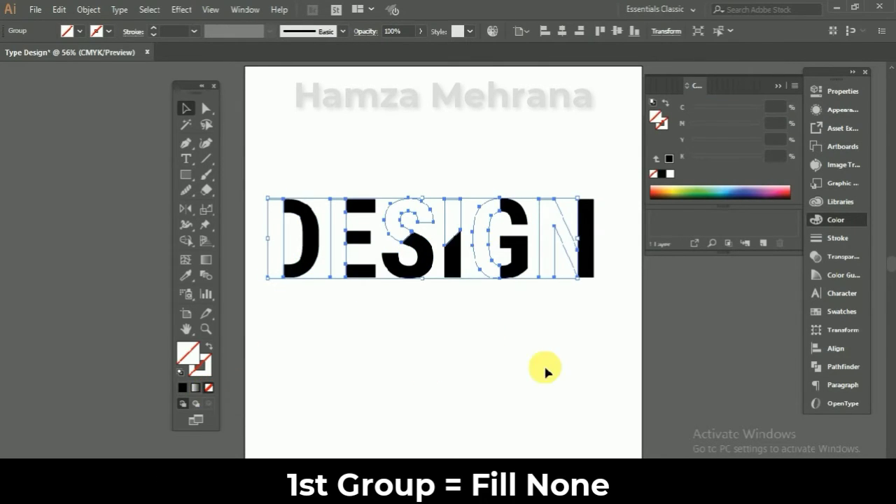
click(830, 315)
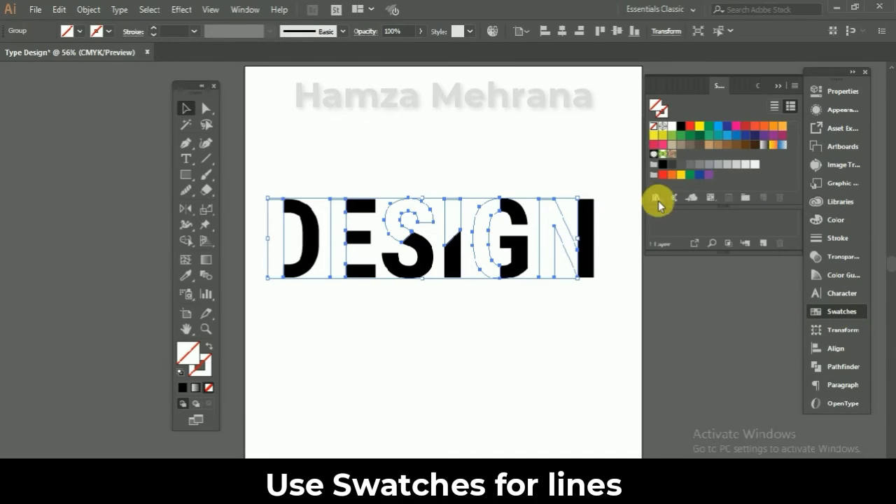
click(657, 198)
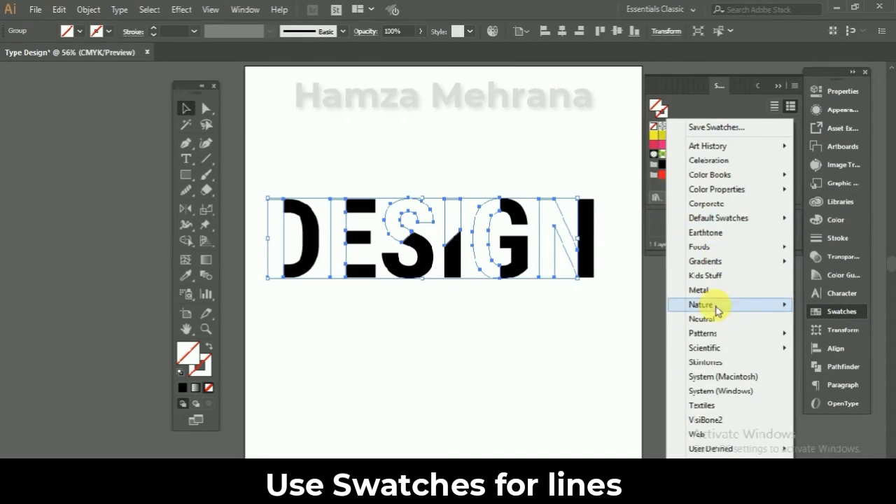
mouse_move(684, 339)
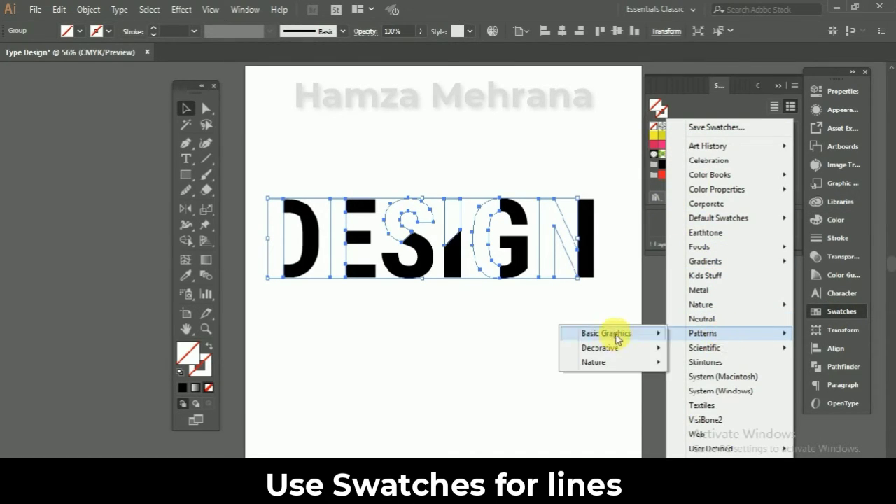
mouse_move(639, 336)
click(714, 348)
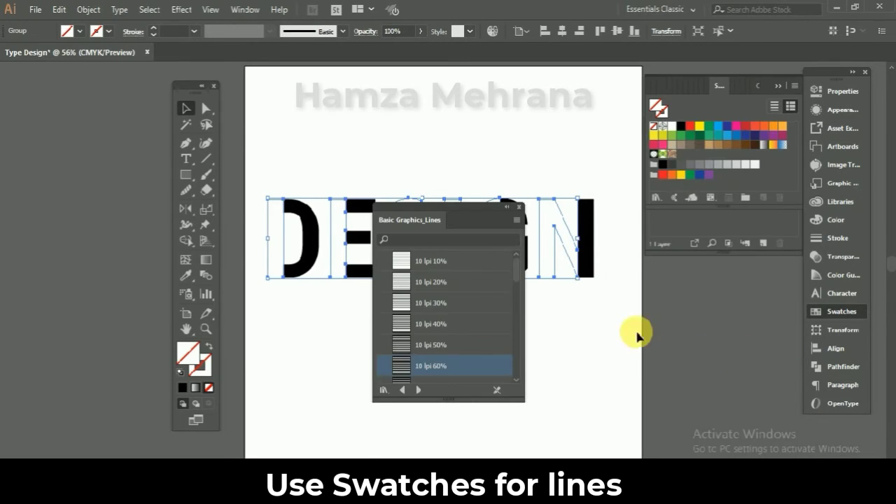
click(428, 365)
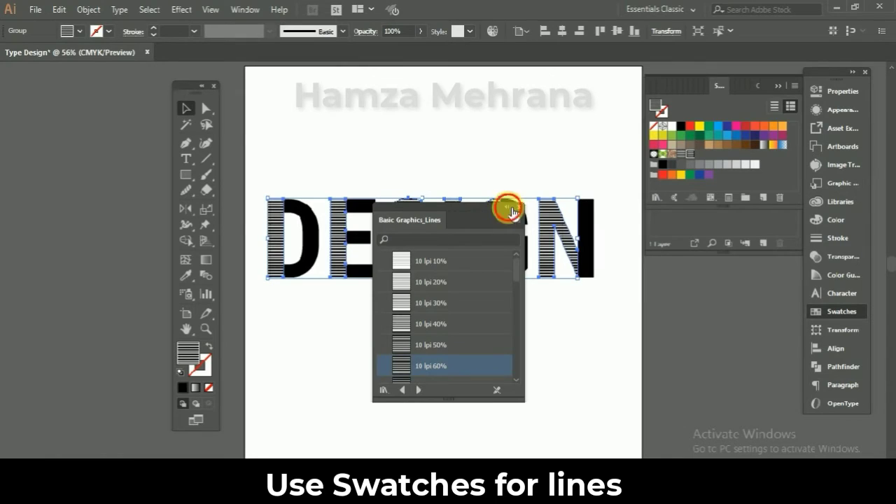
click(509, 209)
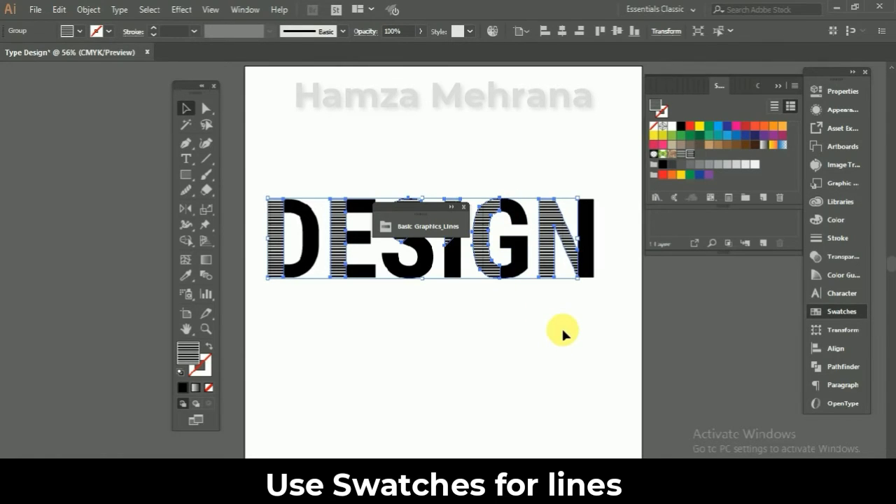
click(463, 208)
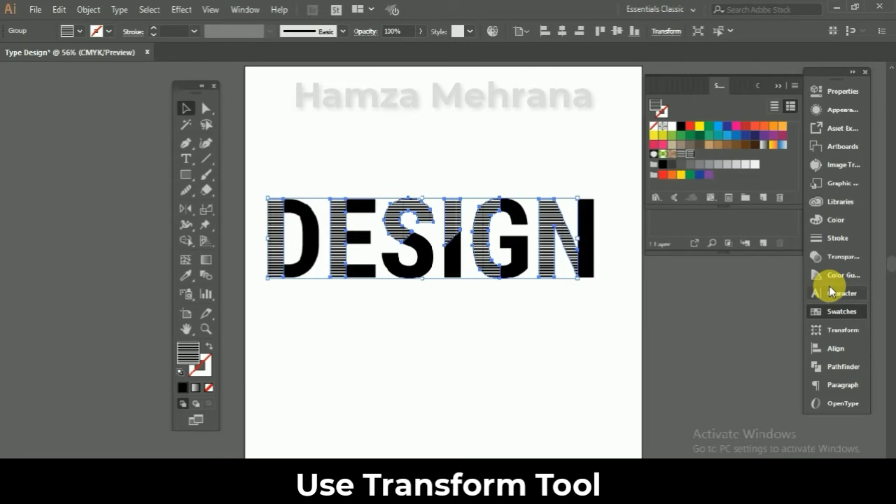
- Rotate only the line pattern inside the first group by 45°, without rotating the letter shapes
click(842, 329)
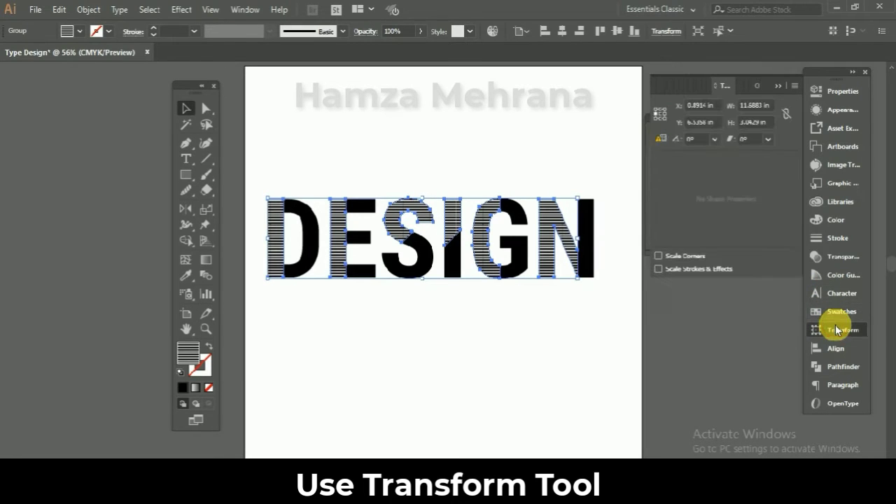
click(795, 86)
click(795, 86)
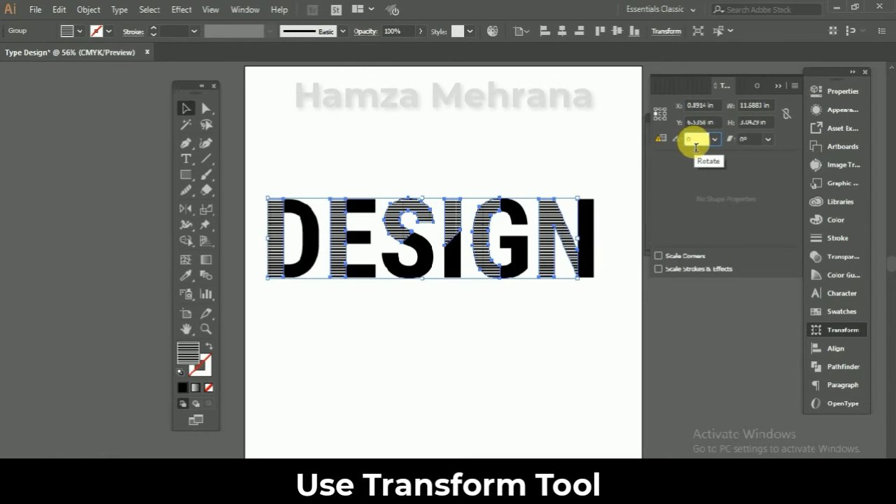
text(45)
key(Return)
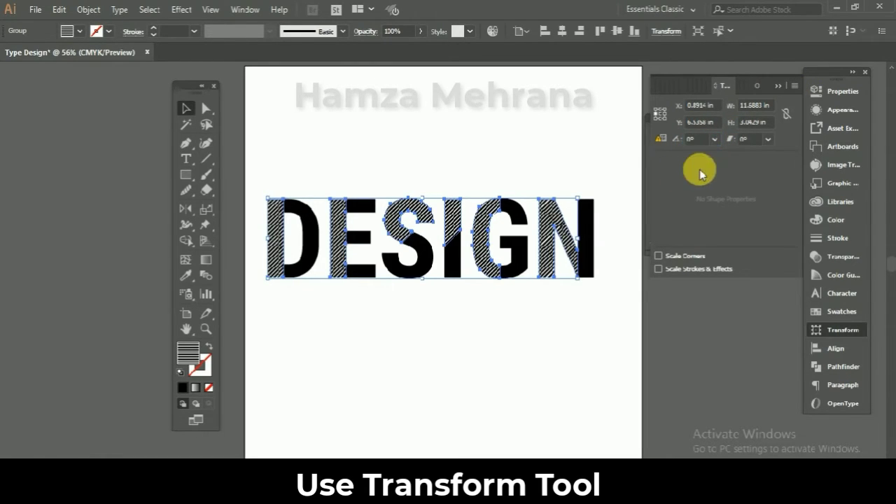
click(778, 86)
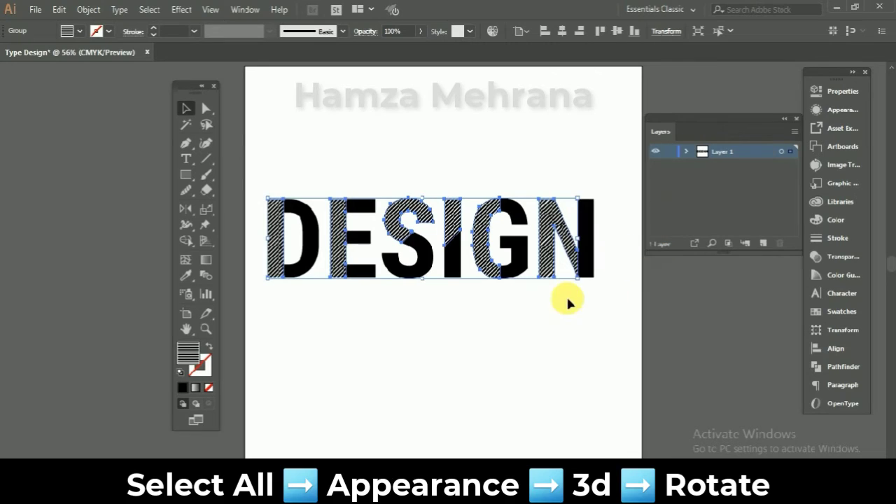
- Group all the letter parts together and start a 3D Rotate effect on them with Preview on
drag(592, 287, 266, 194)
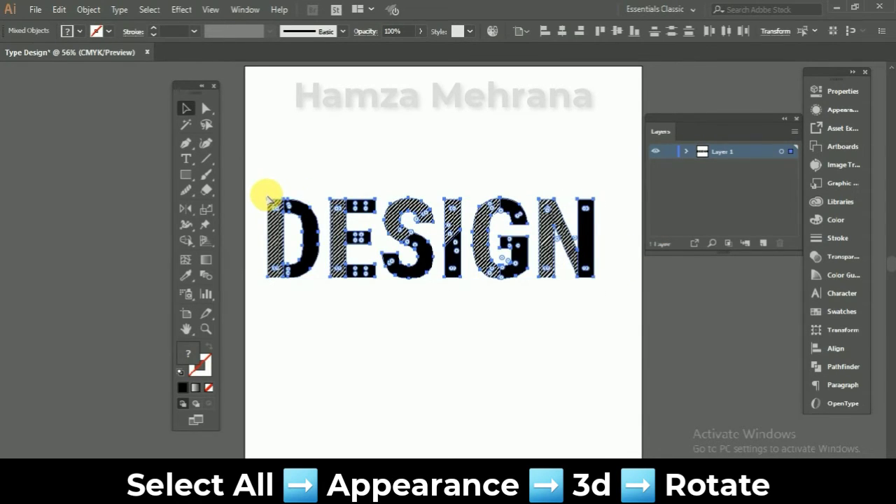
key(ctrl+g)
click(829, 109)
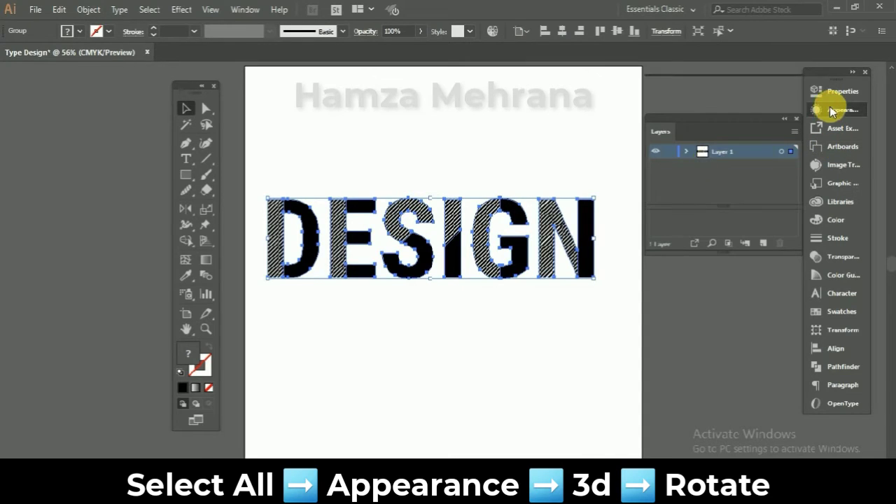
click(691, 199)
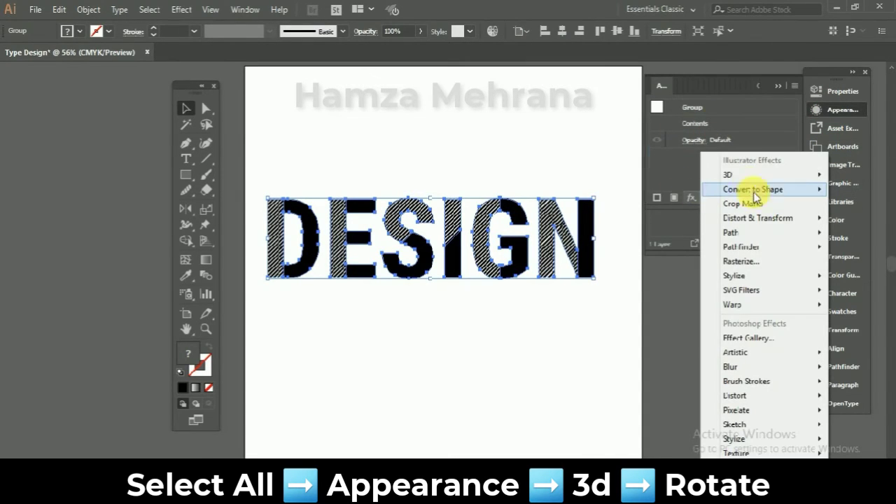
mouse_move(731, 175)
click(657, 203)
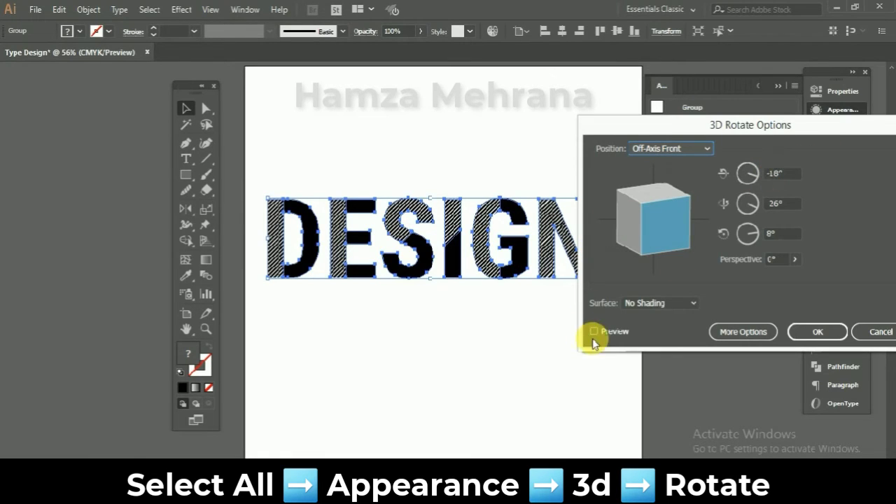
click(594, 331)
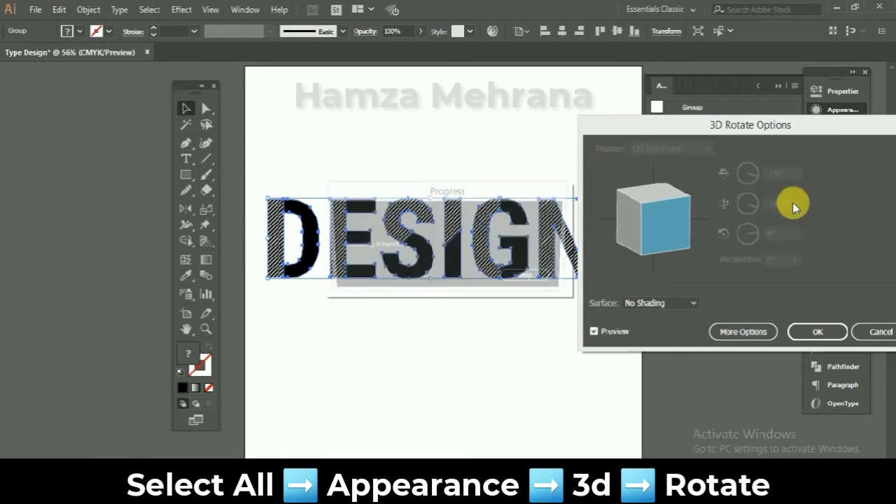
- Set the 3D rotation to 48° on X, 25° on Y and 7° on Z with 36° perspective, and apply it
click(782, 178)
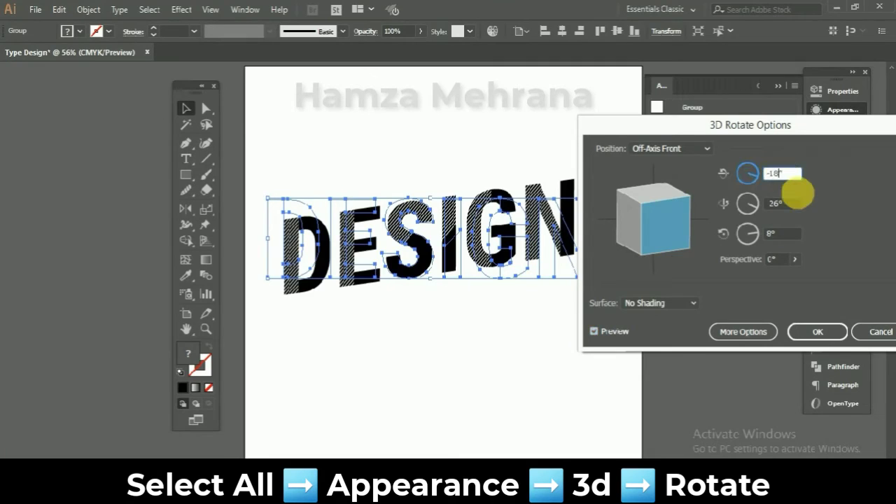
key(BackSpace)
key(BackSpace)
key(BackSpace)
text(48)
key(Tab)
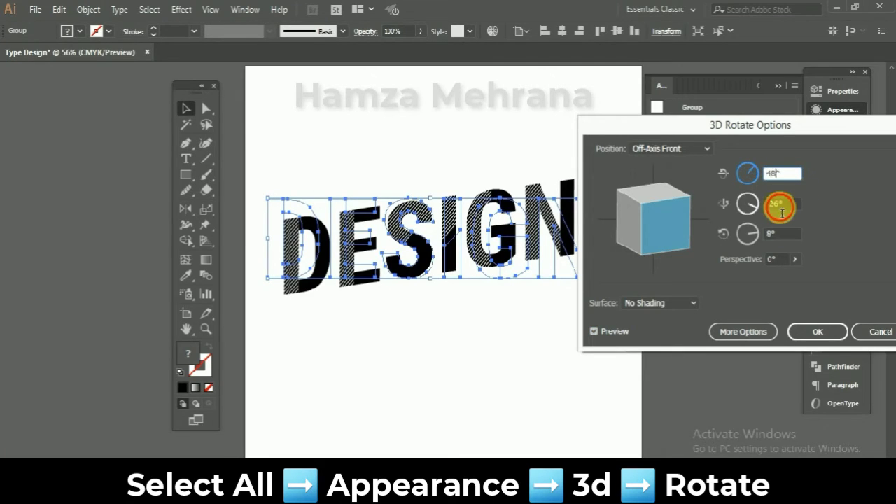
click(774, 236)
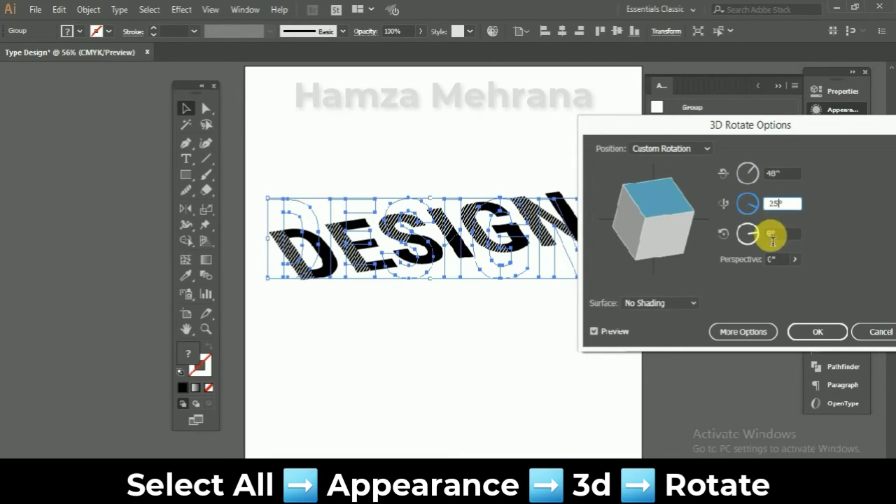
text(7)
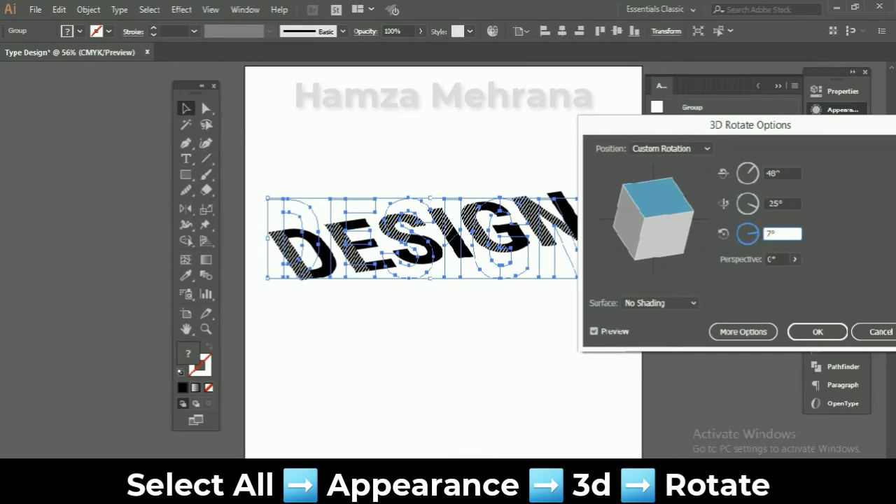
click(775, 261)
text(36)
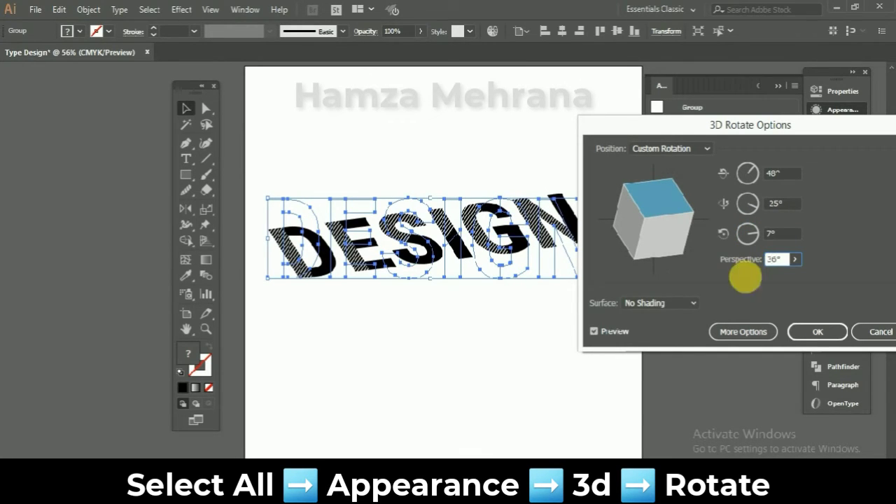
click(804, 339)
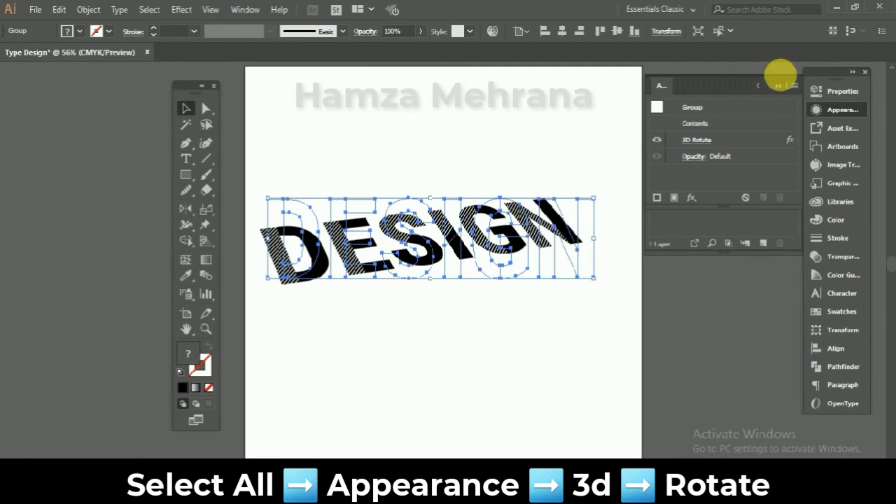
- Expand Layer 1 and its group in the layer list and rename the group of black letter parts to Black
click(778, 86)
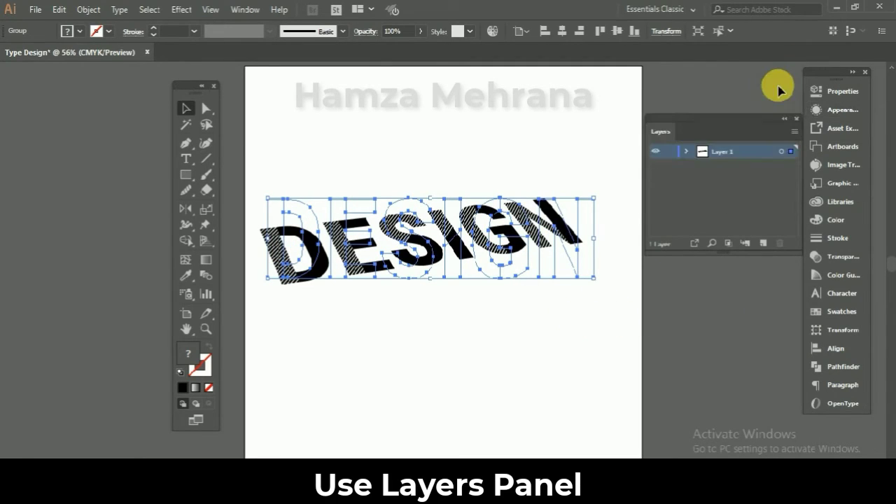
click(686, 152)
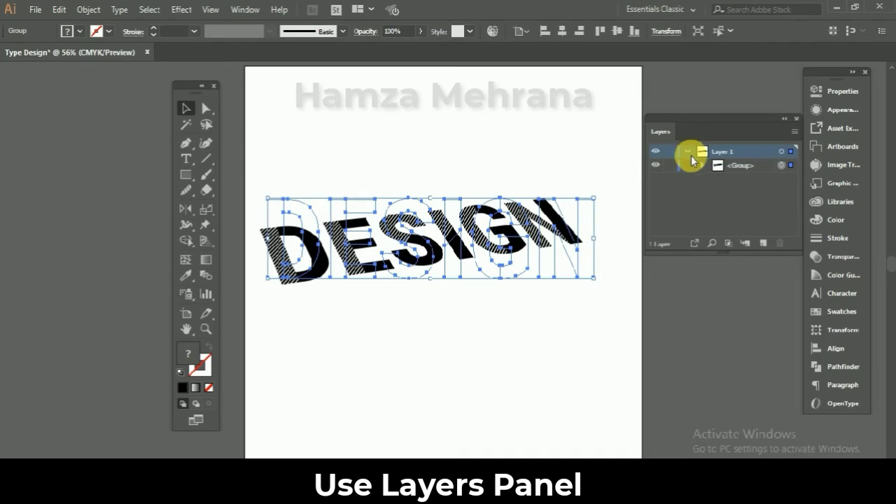
click(702, 166)
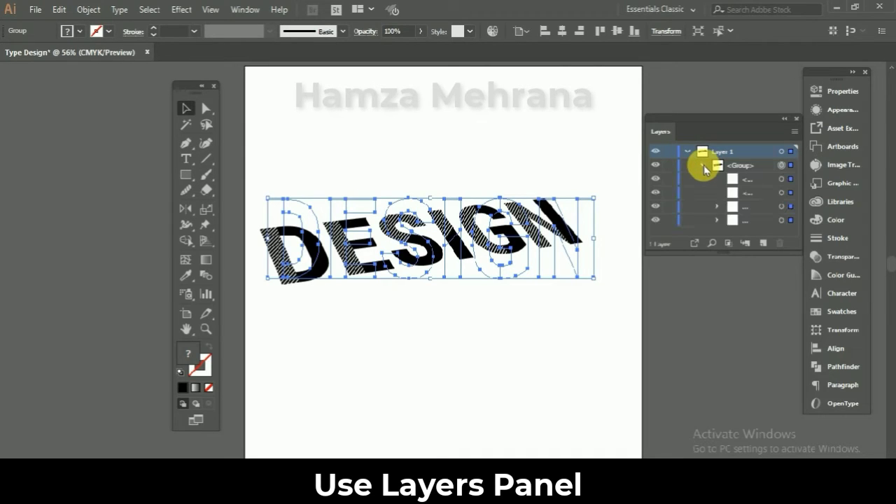
click(751, 219)
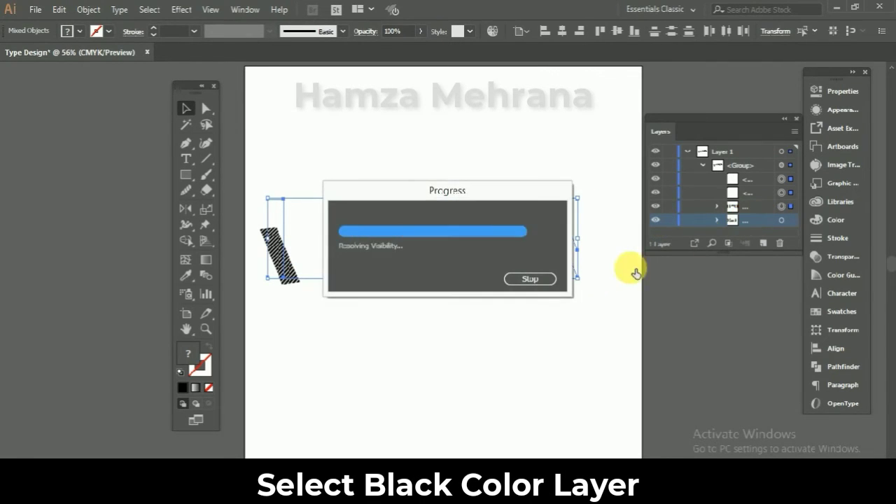
double_click(748, 220)
text(Bl)
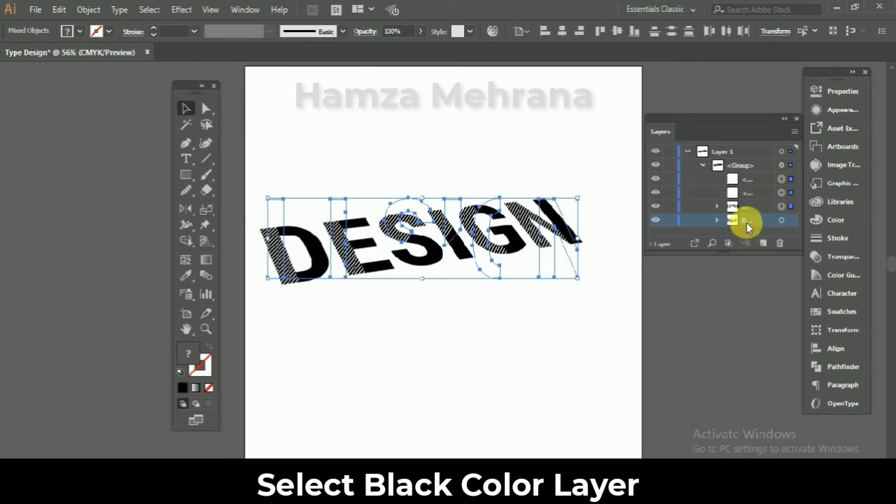
- Select the artwork of the Black group and duplicate that group within the layer stack
click(782, 220)
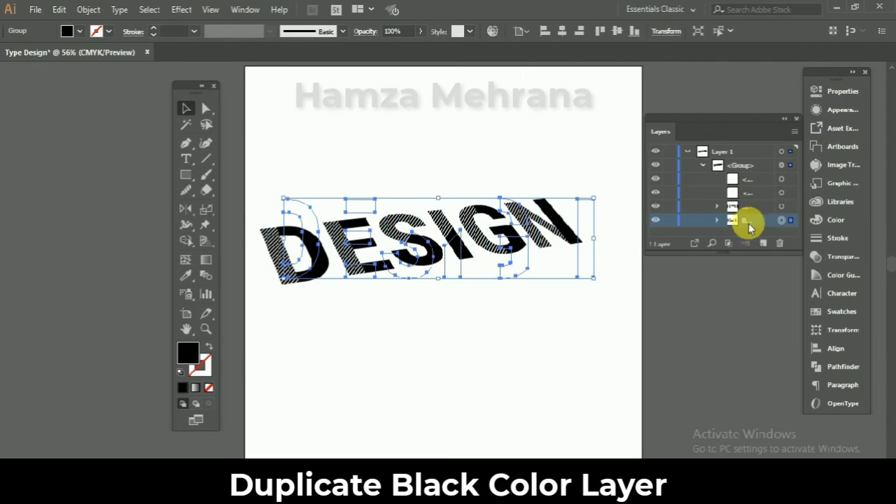
click(795, 128)
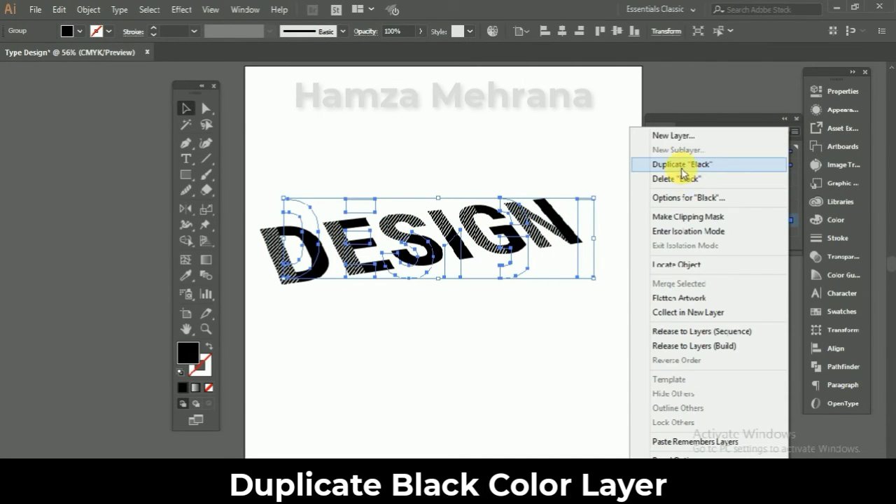
click(702, 166)
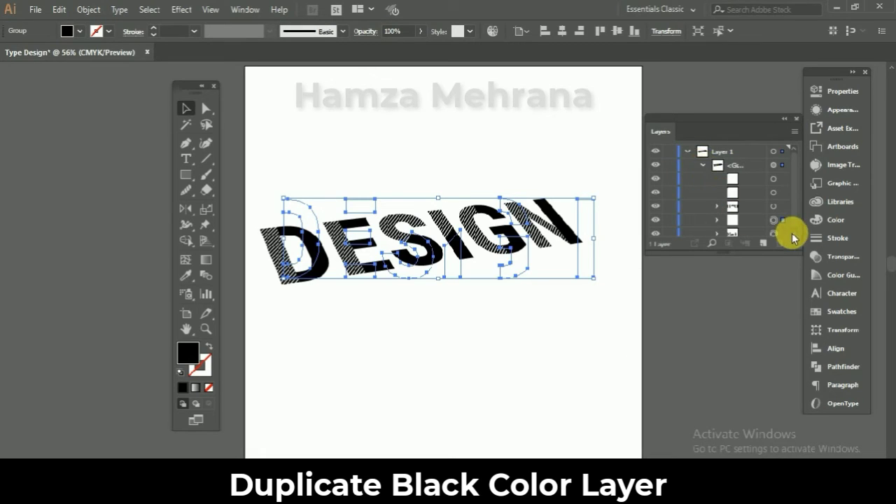
- Fill the lower of the two Black groups with white (#fcfcfc) and rename that group White
click(792, 235)
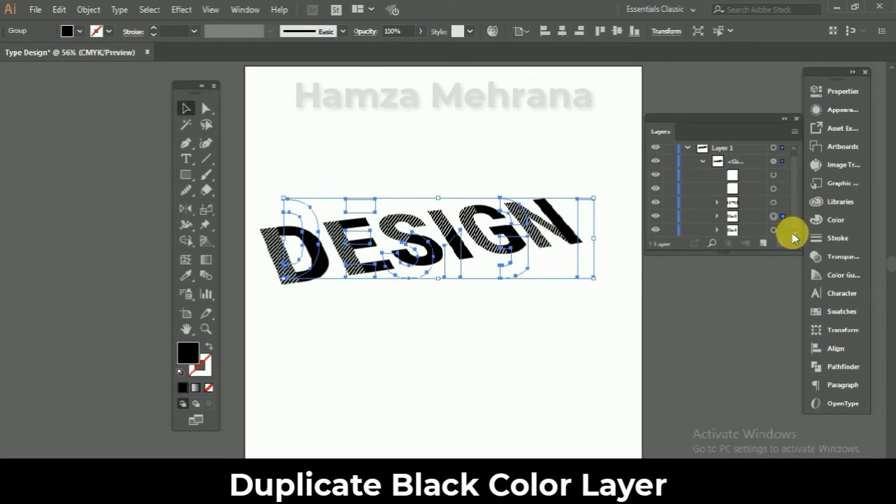
click(754, 230)
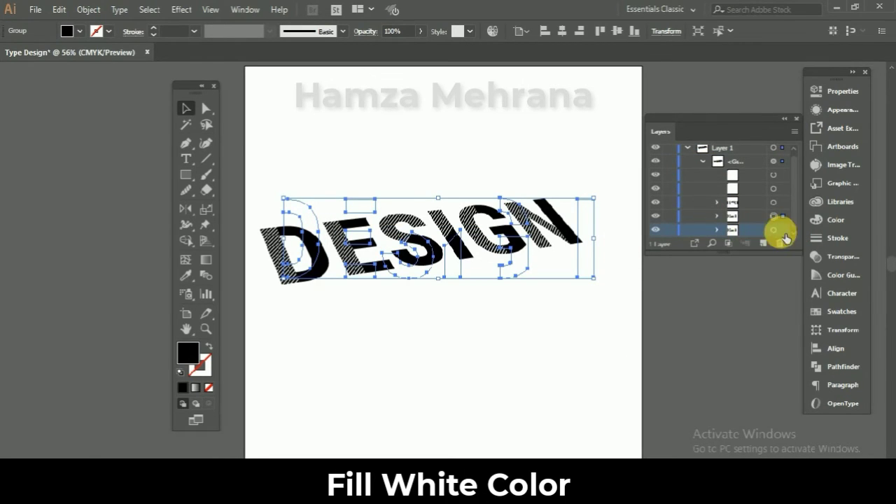
click(775, 231)
double_click(189, 359)
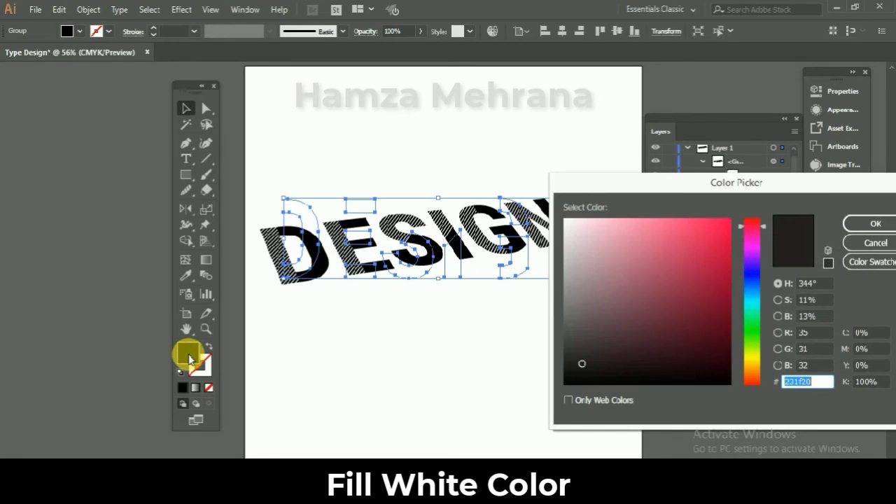
click(565, 221)
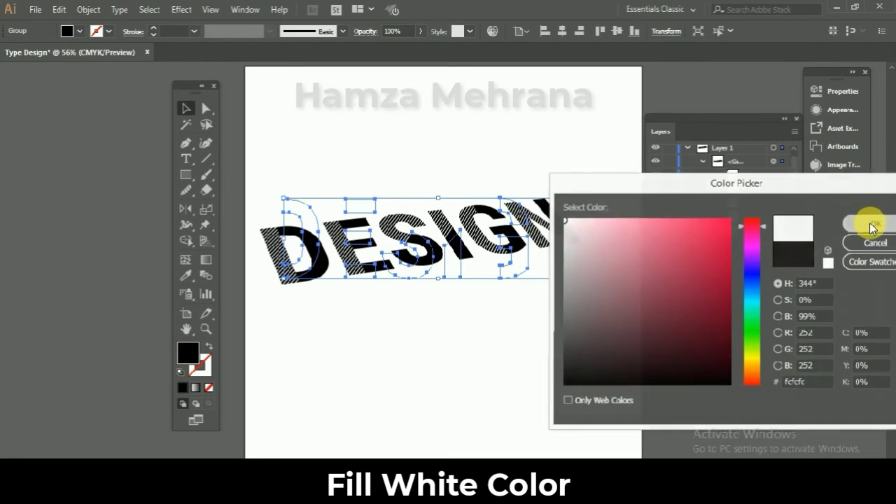
click(870, 224)
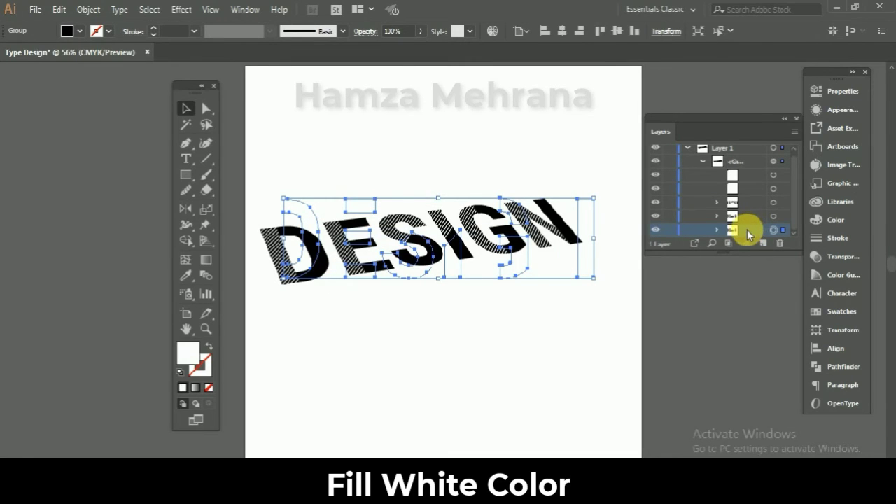
double_click(742, 231)
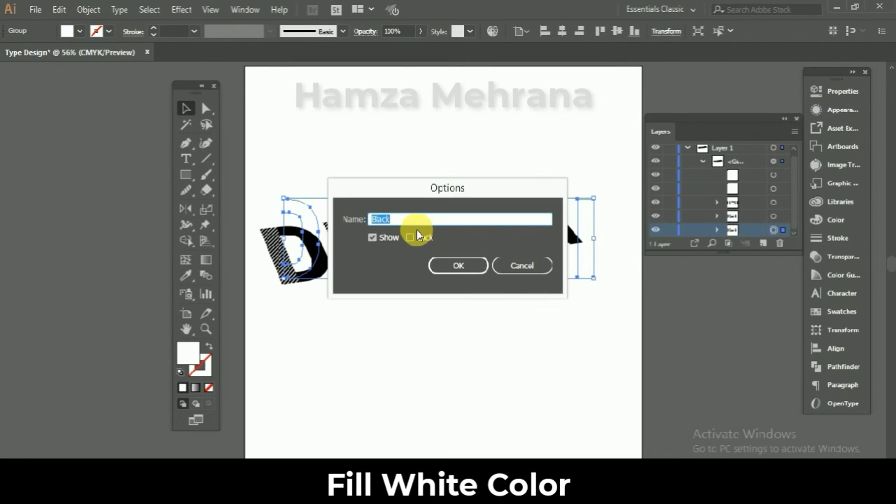
click(458, 265)
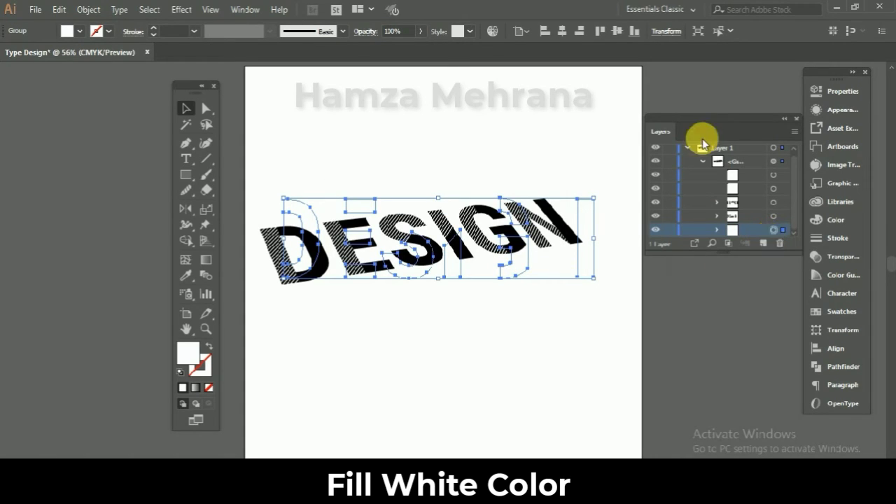
- Create a new layer beneath Layer 1 and make it the active layer
click(703, 161)
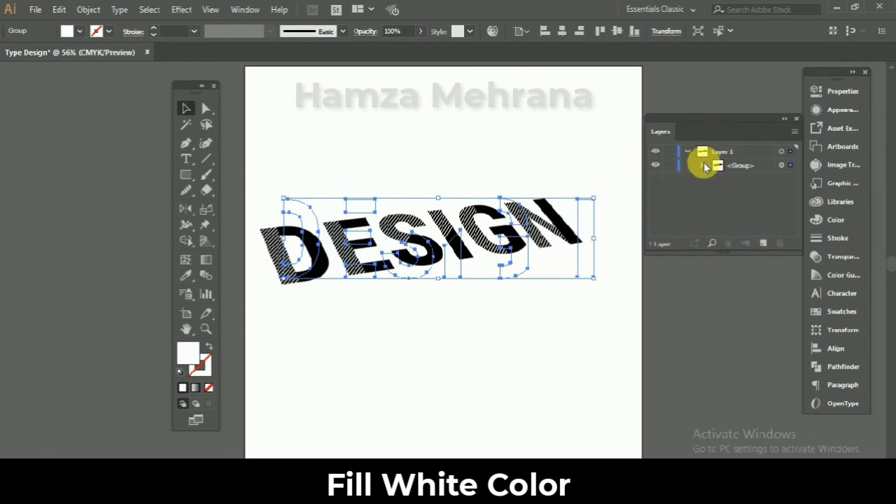
click(765, 243)
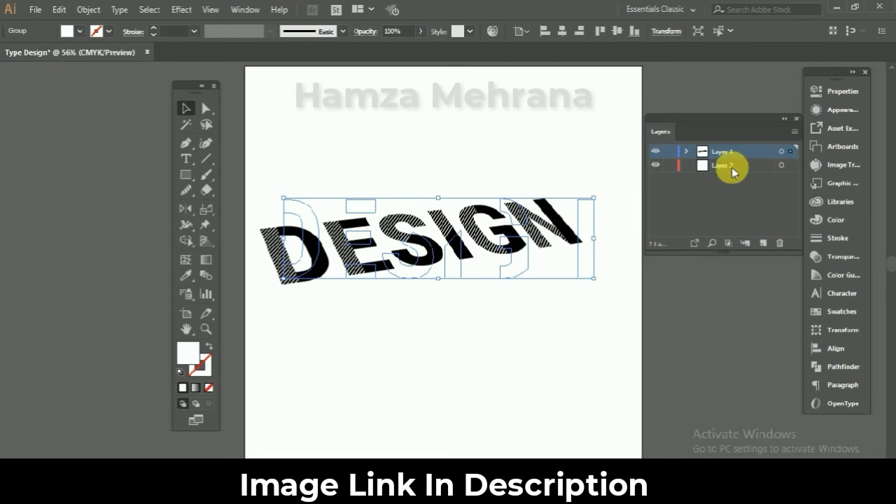
click(731, 167)
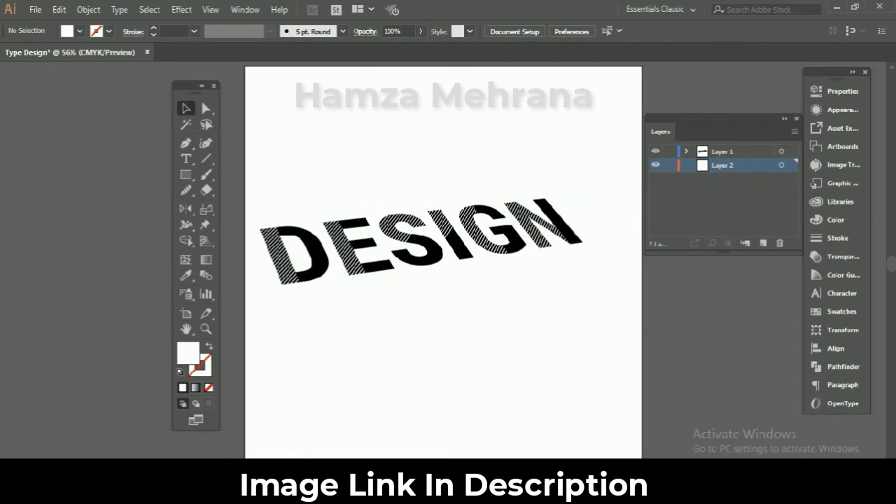
- Place the brown paper texture image on Layer 2, behind the DESIGN lettering
click(217, 490)
drag(182, 271, 374, 295)
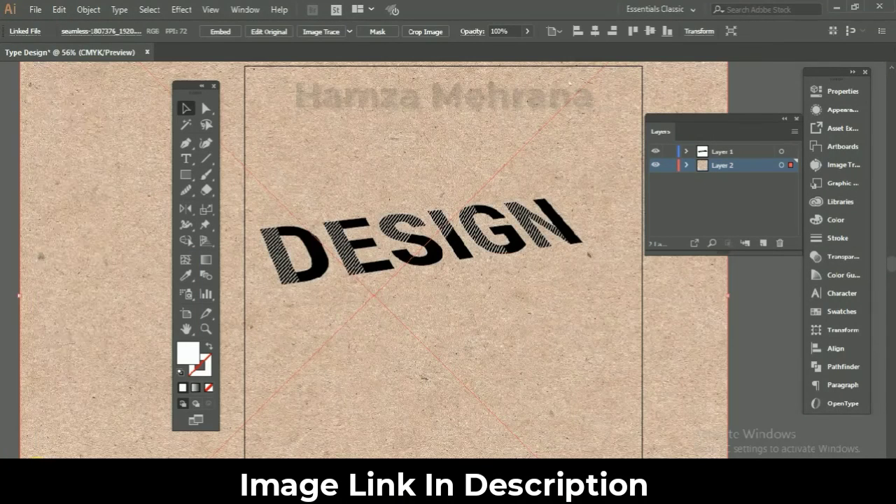
click(56, 463)
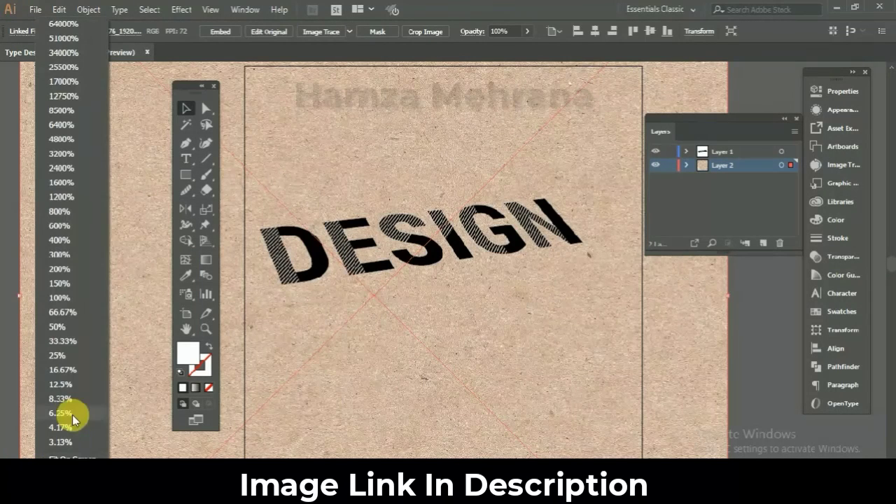